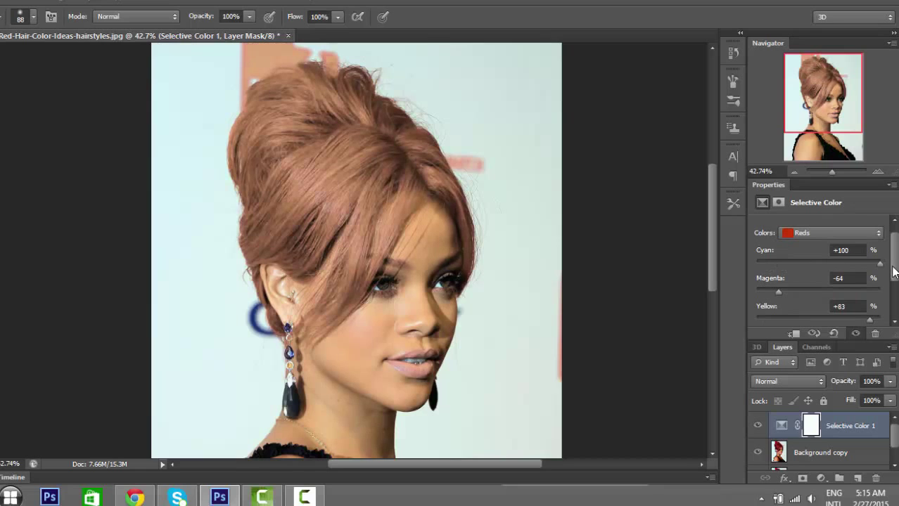
# - Set the brush size to 137 px and paint the Selective Color effect off the face, neck and shoulder on its layer mask
pyautogui.scroll(-5, 879, 263)
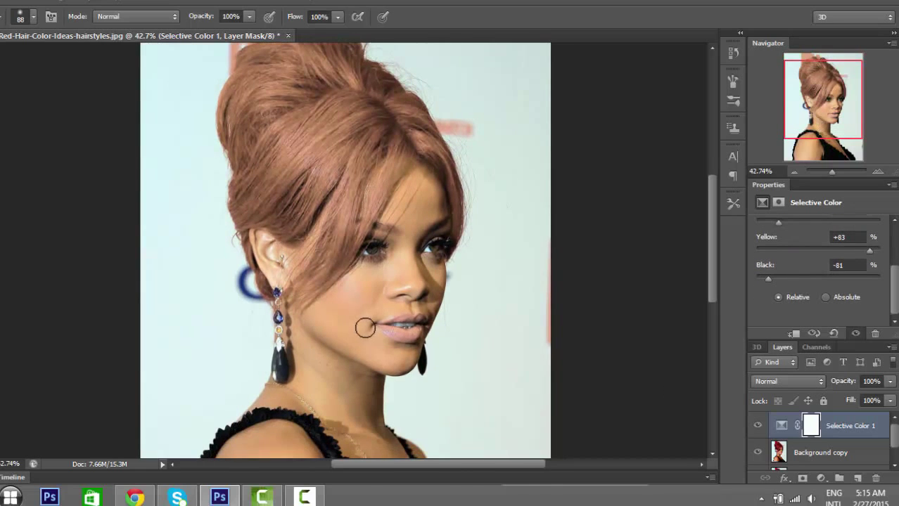
pyautogui.rightClick(365, 328)
pyautogui.click(454, 336)
pyautogui.moveTo(338, 406)
pyautogui.mouseDown()
pyautogui.moveTo(359, 445)
pyautogui.moveTo(214, 475)
pyautogui.moveTo(328, 397)
pyautogui.moveTo(374, 394)
pyautogui.moveTo(398, 351)
pyautogui.moveTo(379, 329)
pyautogui.moveTo(297, 361)
pyautogui.moveTo(279, 334)
pyautogui.moveTo(425, 285)
pyautogui.mouseUp()
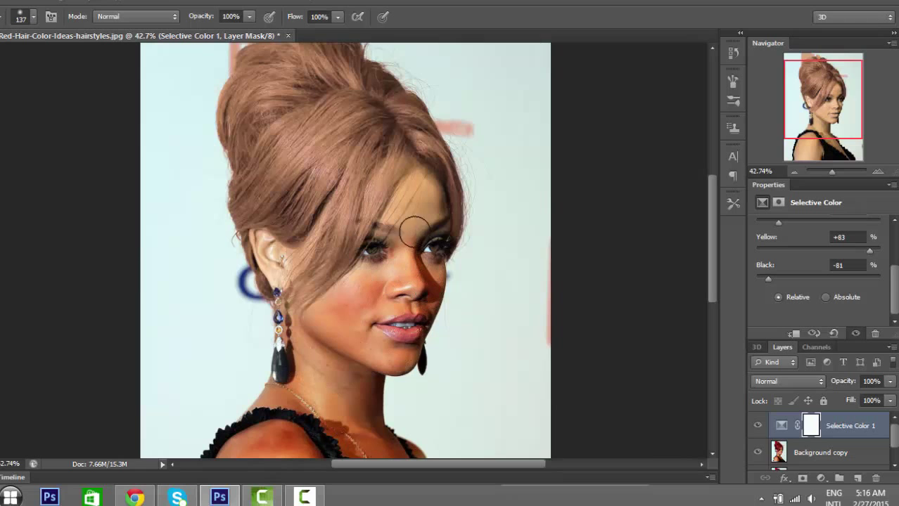
pyautogui.moveTo(414, 232); pyautogui.dragTo(427, 227)
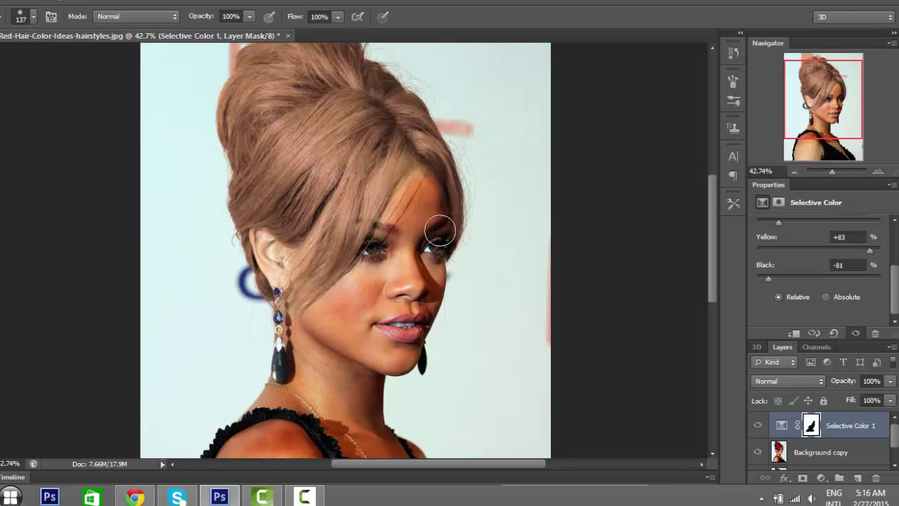
# - Lower the brush opacity to 17% and paint the Selective Color mask along the forehead hairline
pyautogui.moveTo(832, 171); pyautogui.dragTo(838, 172)
pyautogui.moveTo(825, 104); pyautogui.dragTo(832, 90)
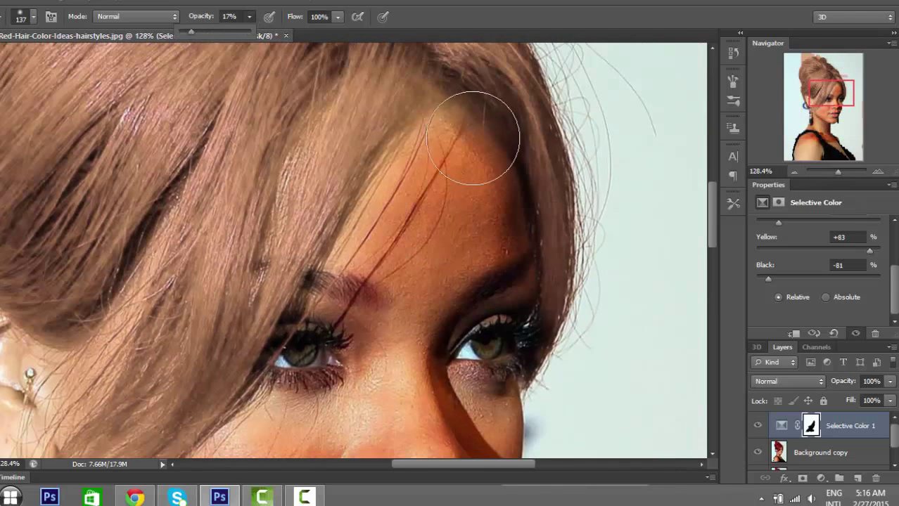
pyautogui.moveTo(473, 138); pyautogui.dragTo(392, 272)
# - Set the brush to 37 px and 54% opacity and paint the Selective Color mask over the ear
pyautogui.click(797, 103)
pyautogui.rightClick(406, 209)
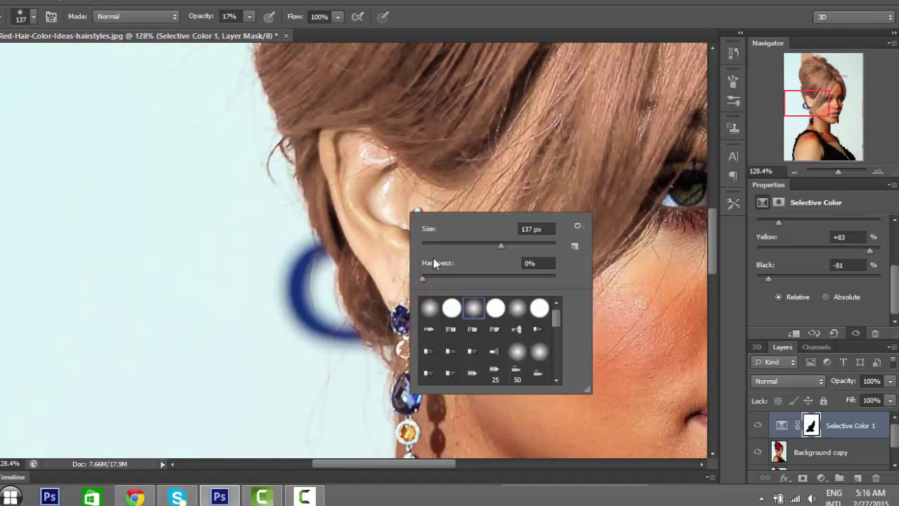
pyautogui.click(438, 247)
pyautogui.click(345, 161)
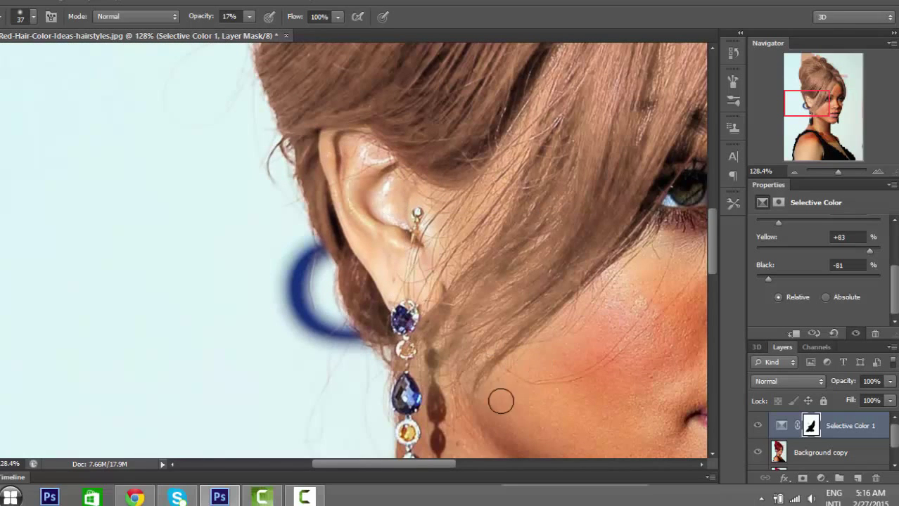
pyautogui.press('5')
pyautogui.press('4')
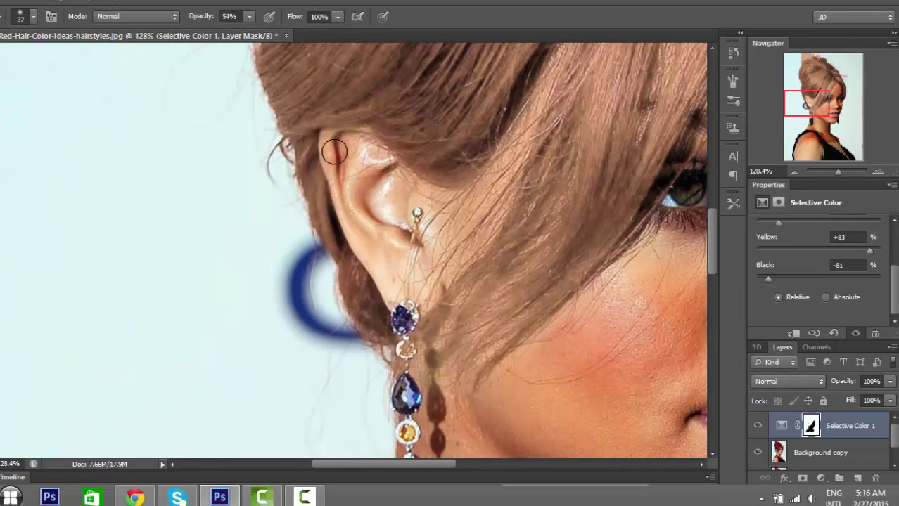
# - Refine the Selective Color mask along both edges of the forehead, down the fringe to the eyebrow
pyautogui.moveTo(809, 105); pyautogui.dragTo(826, 97)
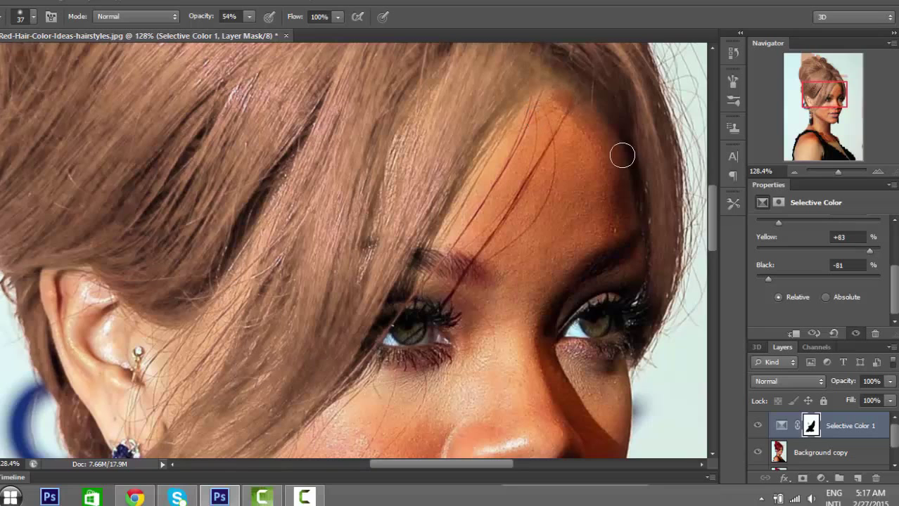
pyautogui.moveTo(561, 87); pyautogui.dragTo(605, 130)
pyautogui.moveTo(486, 161); pyautogui.dragTo(427, 295)
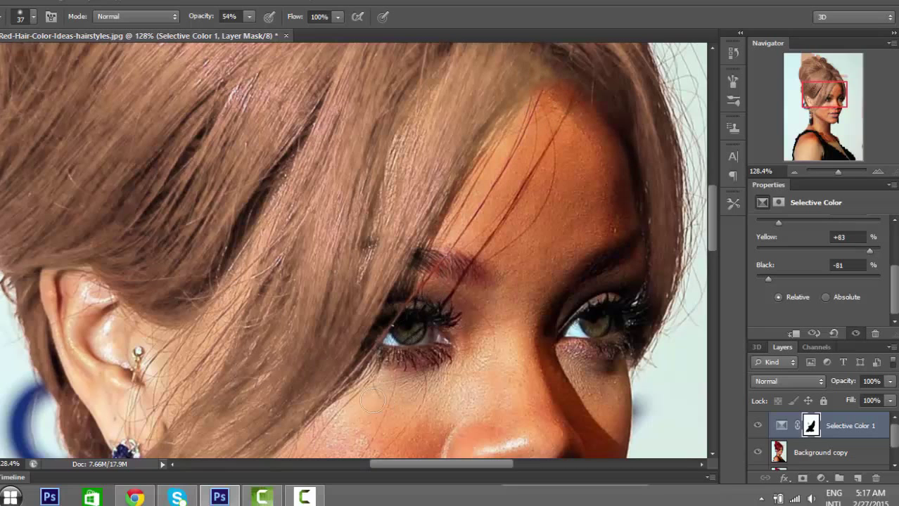
# - Enlarge the brush to 93 px and paint the Selective Color effect off the shoulder and upper chest
pyautogui.moveTo(835, 106); pyautogui.dragTo(842, 133)
pyautogui.moveTo(837, 173); pyautogui.dragTo(831, 172)
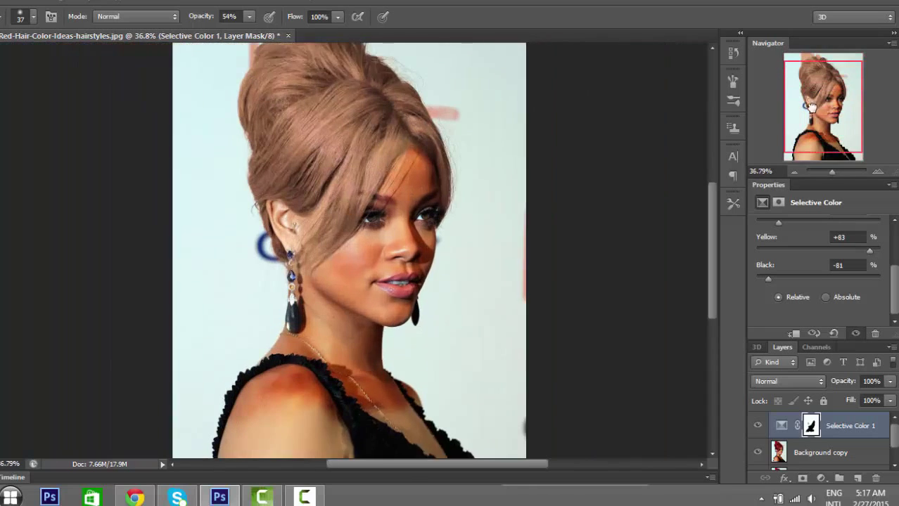
pyautogui.moveTo(811, 106); pyautogui.dragTo(818, 113)
pyautogui.rightClick(335, 287)
pyautogui.click(419, 322)
pyautogui.moveTo(270, 408)
pyautogui.mouseDown()
pyautogui.moveTo(240, 394)
pyautogui.moveTo(195, 439)
pyautogui.moveTo(285, 455)
pyautogui.moveTo(315, 399)
pyautogui.moveTo(364, 372)
pyautogui.mouseUp()
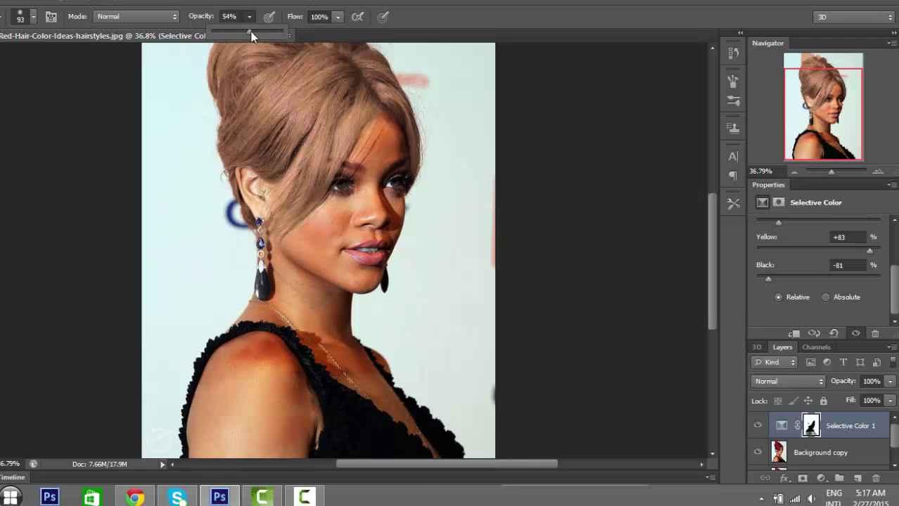
# - Raise the brush opacity to 100%, adjust the brush size and paint the Selective Color mask over the arm and lower chest
pyautogui.moveTo(251, 33); pyautogui.dragTo(284, 33)
pyautogui.click(32, 16)
pyautogui.click(61, 56)
pyautogui.click(319, 416)
pyautogui.moveTo(374, 391); pyautogui.dragTo(422, 457)
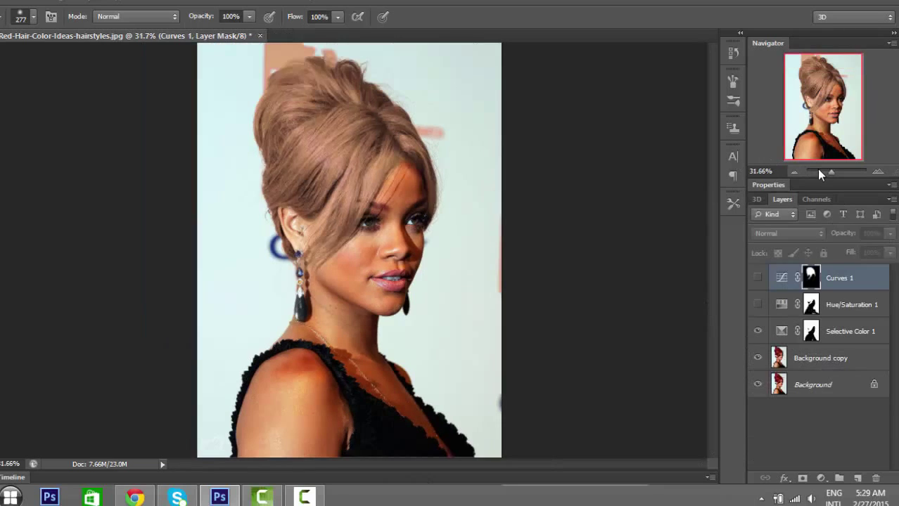
# - Hide the Selective Color 1 layer and add a Hue/Saturation adjustment layer targeting the Reds
pyautogui.click(759, 332)
pyautogui.click(821, 479)
pyautogui.click(806, 312)
pyautogui.click(820, 243)
pyautogui.click(809, 264)
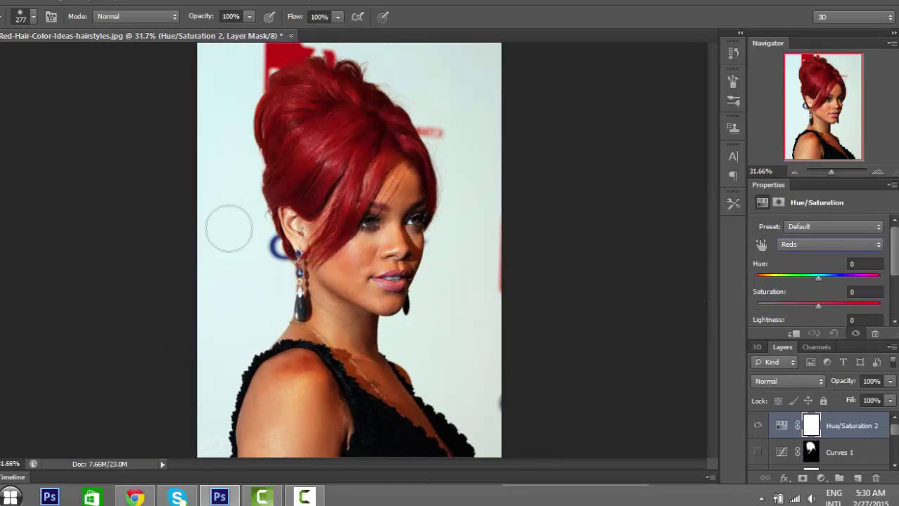
# - Strongly lower the saturation of the Reds in the new Hue/Saturation adjustment
pyautogui.scroll(-5, 818, 271)
pyautogui.click(761, 271)
pyautogui.moveTo(818, 229); pyautogui.dragTo(784, 239)
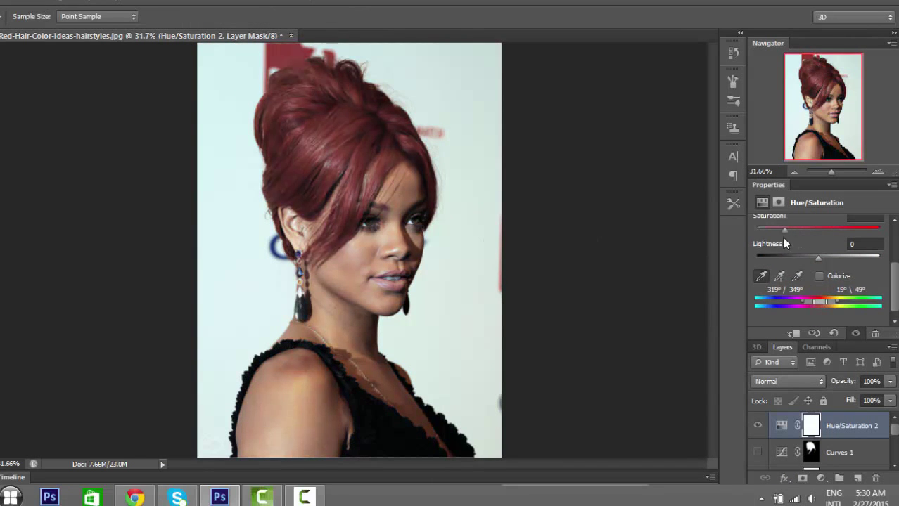
# - Paint the Hue/Saturation 2 layer mask over the shoulder, chest, neck and face with the 277 px brush
pyautogui.click(811, 425)
pyautogui.press('b')
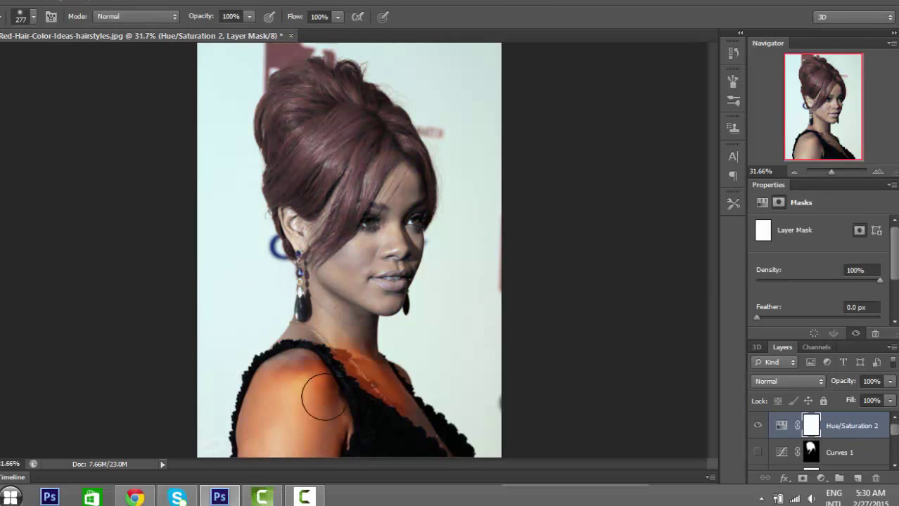
pyautogui.moveTo(831, 171); pyautogui.dragTo(835, 171)
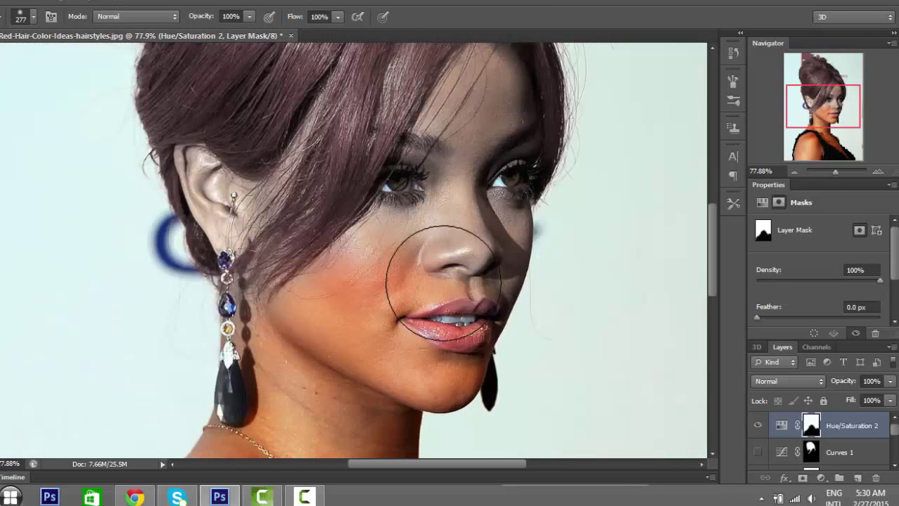
pyautogui.moveTo(416, 287); pyautogui.dragTo(461, 211)
# - Reduce the brush to 141 px and paint the Hue/Saturation 2 mask over the remaining skin beside the fringe
pyautogui.rightClick(417, 282)
pyautogui.moveTo(485, 309); pyautogui.dragTo(469, 310)
pyautogui.click(407, 213)
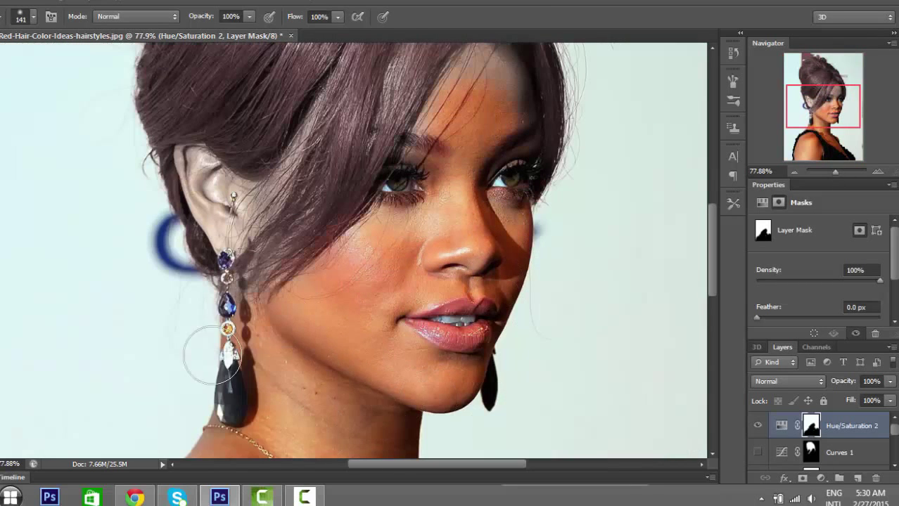
# - Set the brush size to 52 px and paint the Hue/Saturation 2 mask over the ear and the skin in front of it
pyautogui.rightClick(236, 303)
pyautogui.write('52')
pyautogui.press('Return')
pyautogui.moveTo(201, 223); pyautogui.dragTo(208, 222)
pyautogui.rightClick(208, 222)
pyautogui.press('Return')
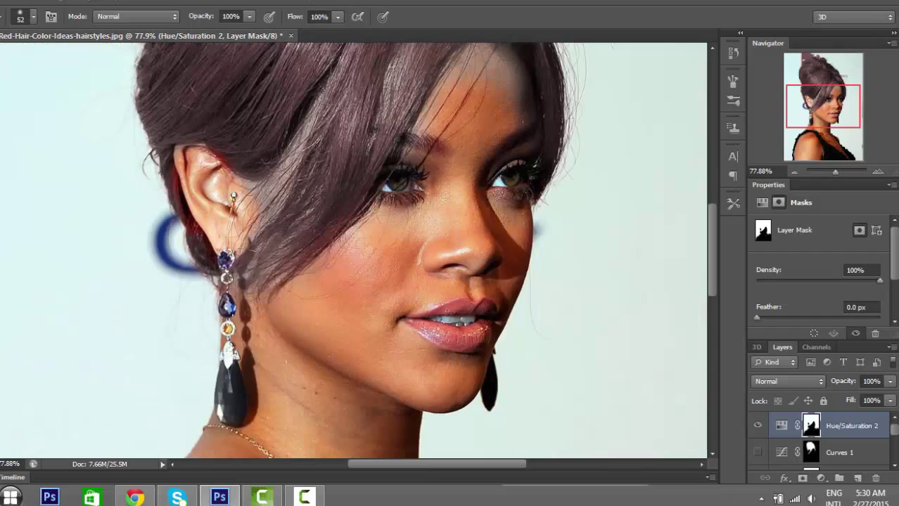
pyautogui.rightClick(275, 183)
pyautogui.press('Escape')
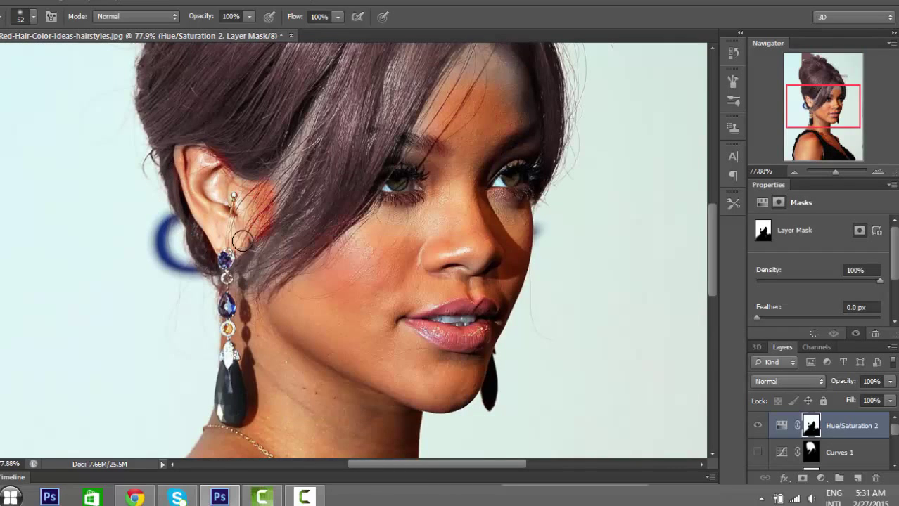
# - Lower the brush opacity to 34% and blend the Hue/Saturation 2 mask along the hair strands in front of the ear
pyautogui.press('3')
pyautogui.press('4')
pyautogui.moveTo(278, 177); pyautogui.dragTo(268, 208)
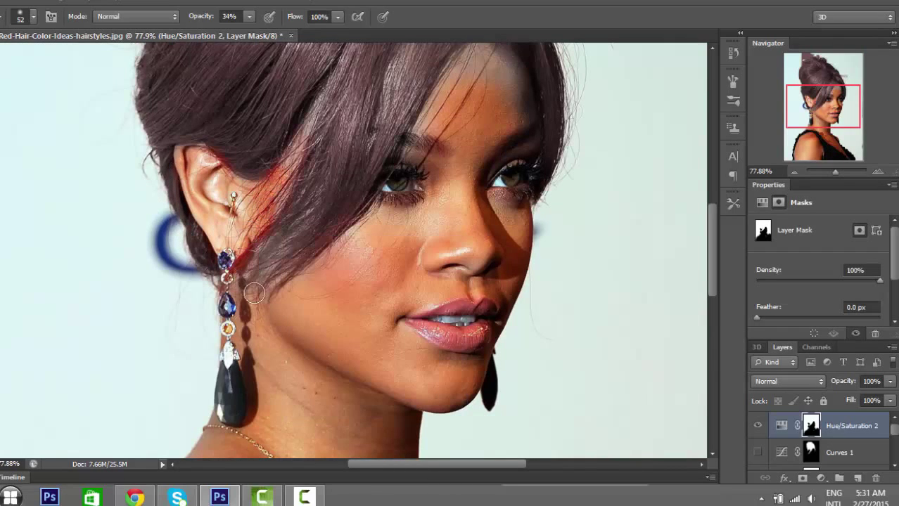
pyautogui.scroll(3, 450, 152)
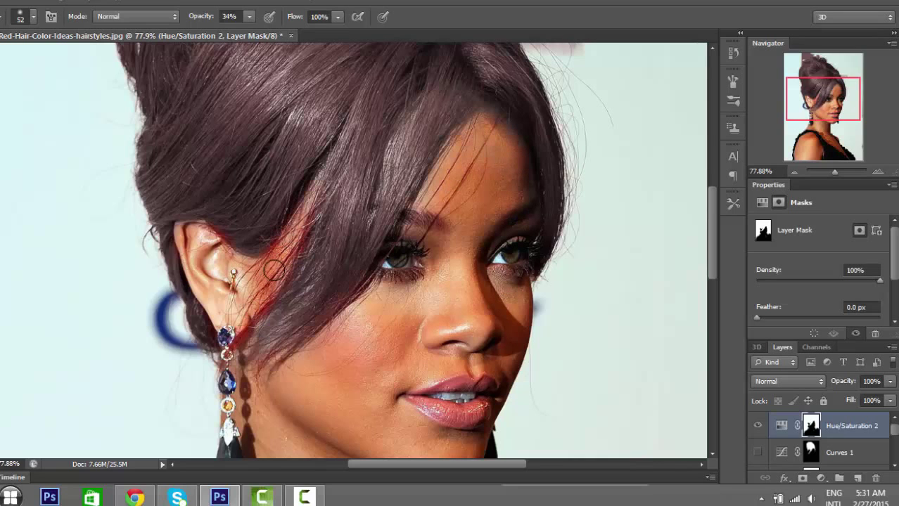
# - Add a Curves adjustment layer and pull the RGB curve down to darken the image
pyautogui.moveTo(835, 171); pyautogui.dragTo(832, 173)
pyautogui.click(820, 478)
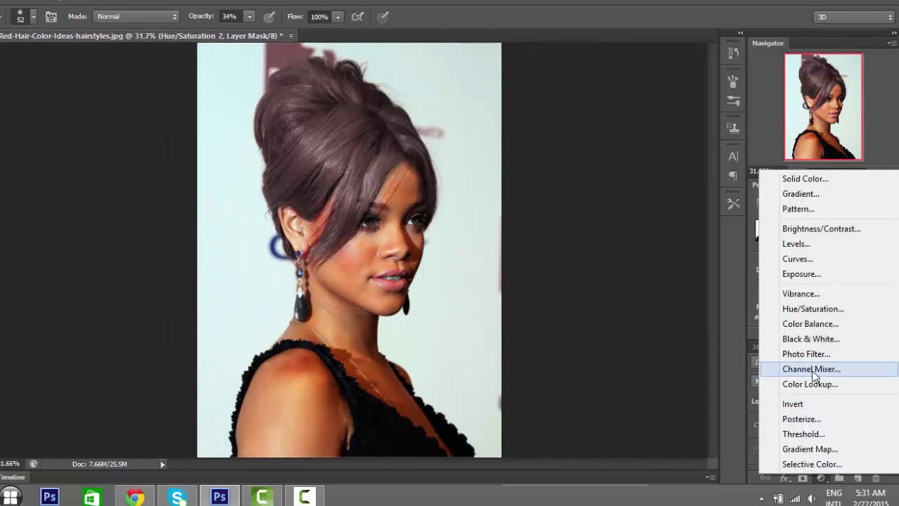
pyautogui.click(813, 257)
pyautogui.moveTo(849, 306)
pyautogui.mouseDown()
pyautogui.moveTo(844, 297)
pyautogui.moveTo(844, 309)
pyautogui.mouseUp()
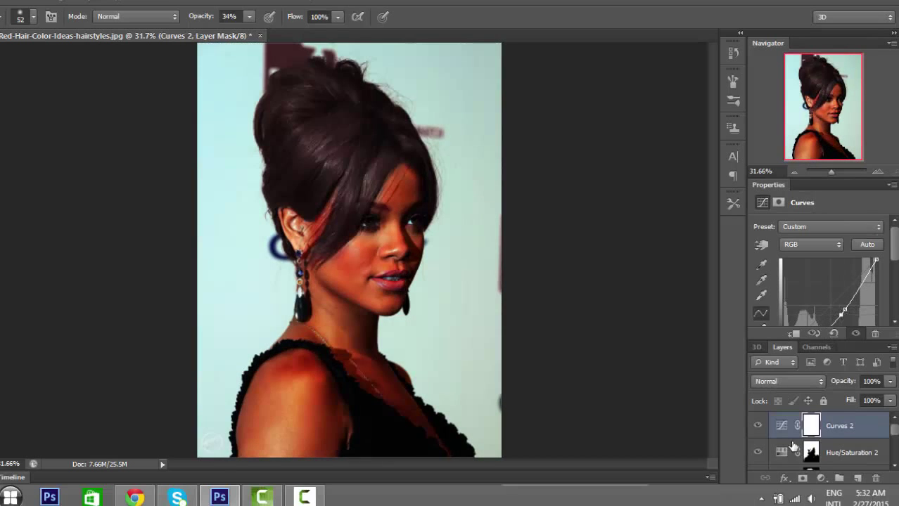
# - Set the brush to 199 px and 100% opacity and paint the Curves 2 effect off the shoulder and face on its mask
pyautogui.click(811, 426)
pyautogui.rightClick(402, 374)
pyautogui.moveTo(414, 331); pyautogui.dragTo(442, 331)
pyautogui.moveTo(327, 413)
pyautogui.mouseDown()
pyautogui.moveTo(257, 456)
pyautogui.moveTo(302, 422)
pyautogui.mouseUp()
pyautogui.click(249, 17)
pyautogui.moveTo(250, 33); pyautogui.dragTo(296, 32)
pyautogui.moveTo(306, 430)
pyautogui.mouseDown()
pyautogui.moveTo(345, 410)
pyautogui.moveTo(211, 394)
pyautogui.moveTo(351, 475)
pyautogui.moveTo(407, 411)
pyautogui.moveTo(307, 310)
pyautogui.moveTo(387, 261)
pyautogui.mouseUp()
# - Paint the Curves 2 mask over the neck and the background in front of the face
pyautogui.moveTo(831, 172); pyautogui.dragTo(835, 171)
pyautogui.moveTo(817, 94); pyautogui.dragTo(819, 86)
pyautogui.moveTo(355, 374)
pyautogui.mouseDown()
pyautogui.moveTo(459, 392)
pyautogui.moveTo(467, 425)
pyautogui.mouseUp()
pyautogui.moveTo(448, 464); pyautogui.dragTo(465, 454)
pyautogui.moveTo(607, 422)
pyautogui.mouseDown()
pyautogui.moveTo(603, 80)
pyautogui.moveTo(491, 315)
pyautogui.mouseUp()
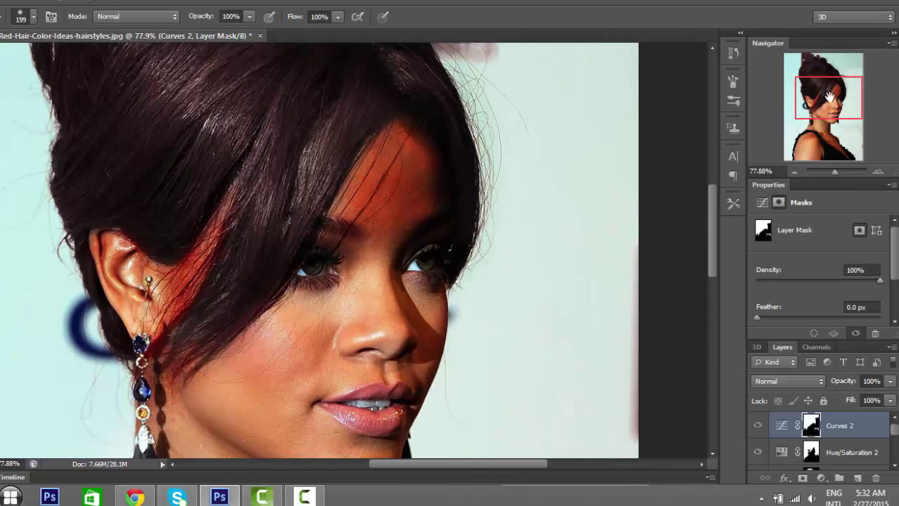
# - Paint the Curves 2 mask over the background behind and above the hair
pyautogui.moveTo(829, 97); pyautogui.dragTo(822, 74)
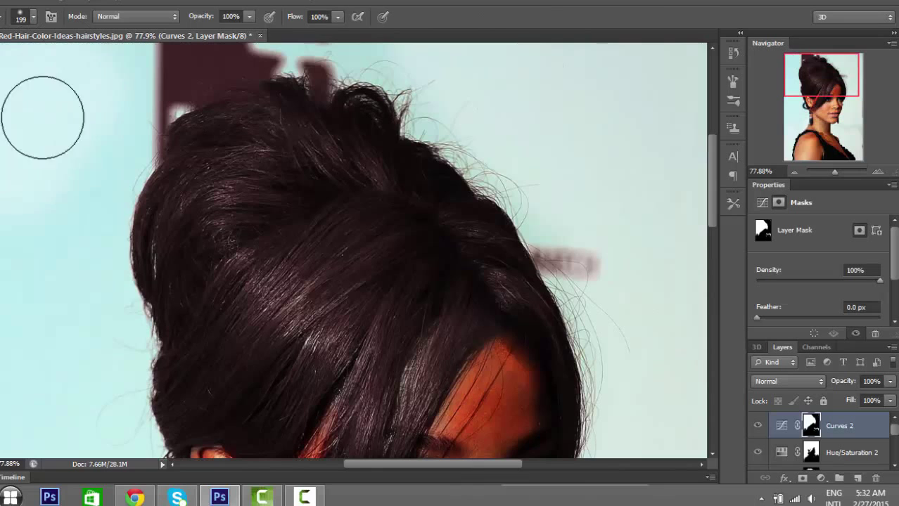
pyautogui.moveTo(42, 118); pyautogui.dragTo(21, 401)
pyautogui.moveTo(451, 465); pyautogui.dragTo(406, 465)
pyautogui.moveTo(835, 172); pyautogui.dragTo(831, 176)
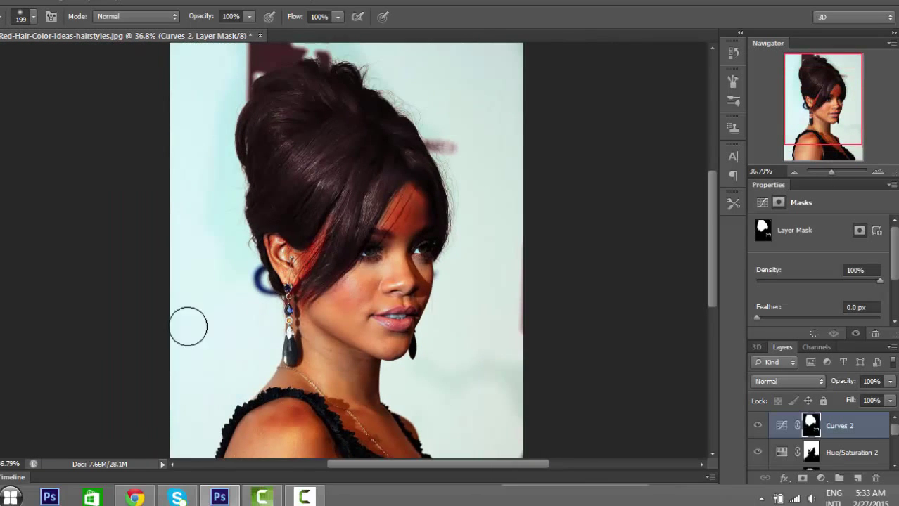
pyautogui.moveTo(238, 61); pyautogui.dragTo(351, 58)
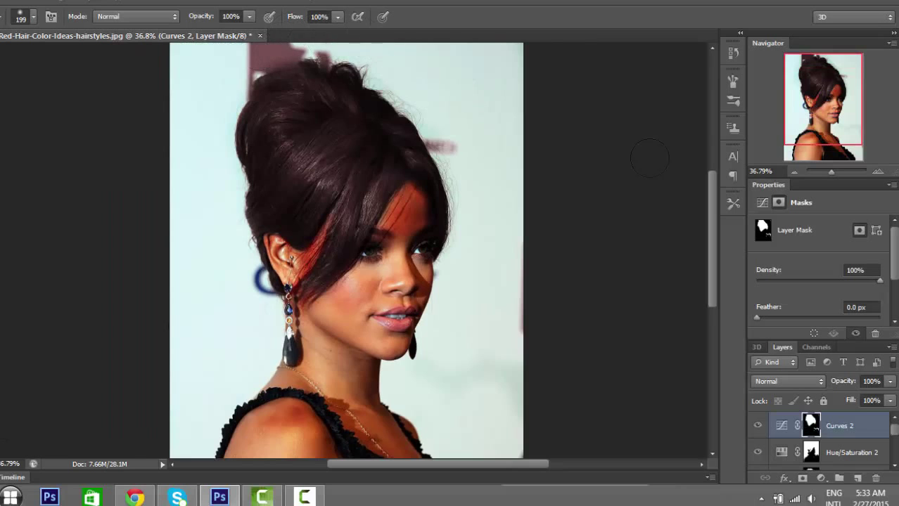
# - Set the brush to 28 px and 39% opacity and paint the Curves 2 mask over the ear, forehead and fringe edges
pyautogui.moveTo(713, 233)
pyautogui.mouseDown()
pyautogui.moveTo(716, 211)
pyautogui.moveTo(719, 219)
pyautogui.mouseUp()
pyautogui.scroll(1, 720, 224)
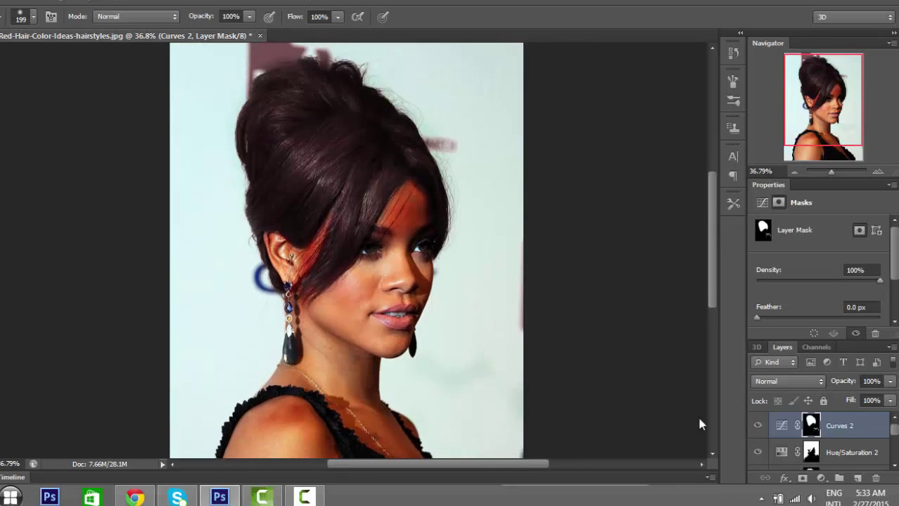
pyautogui.moveTo(832, 171); pyautogui.dragTo(837, 172)
pyautogui.rightClick(352, 302)
pyautogui.moveTo(415, 335); pyautogui.dragTo(381, 334)
pyautogui.click(250, 17)
pyautogui.moveTo(248, 33); pyautogui.dragTo(201, 43)
pyautogui.moveTo(181, 252)
pyautogui.mouseDown()
pyautogui.moveTo(121, 247)
pyautogui.moveTo(136, 215)
pyautogui.moveTo(124, 211)
pyautogui.moveTo(116, 248)
pyautogui.moveTo(202, 262)
pyautogui.moveTo(210, 291)
pyautogui.moveTo(255, 231)
pyautogui.moveTo(191, 263)
pyautogui.mouseUp()
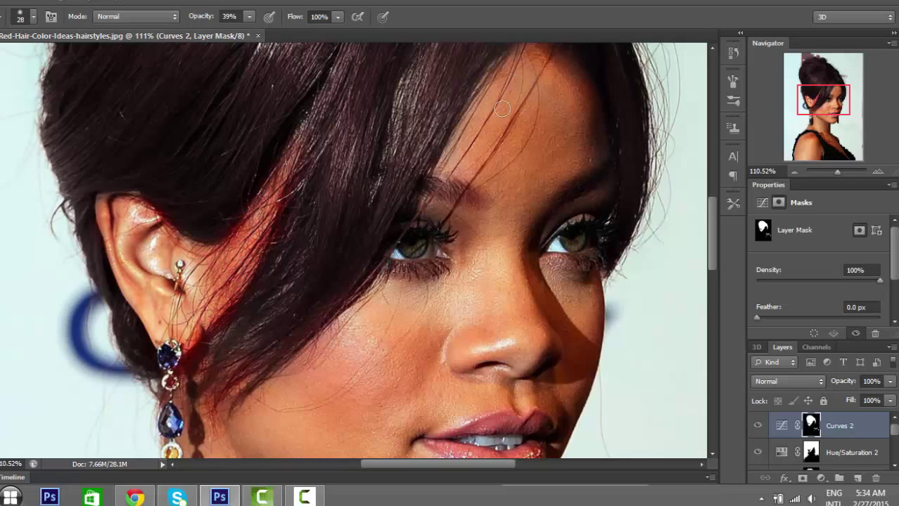
pyautogui.moveTo(835, 109); pyautogui.dragTo(833, 105)
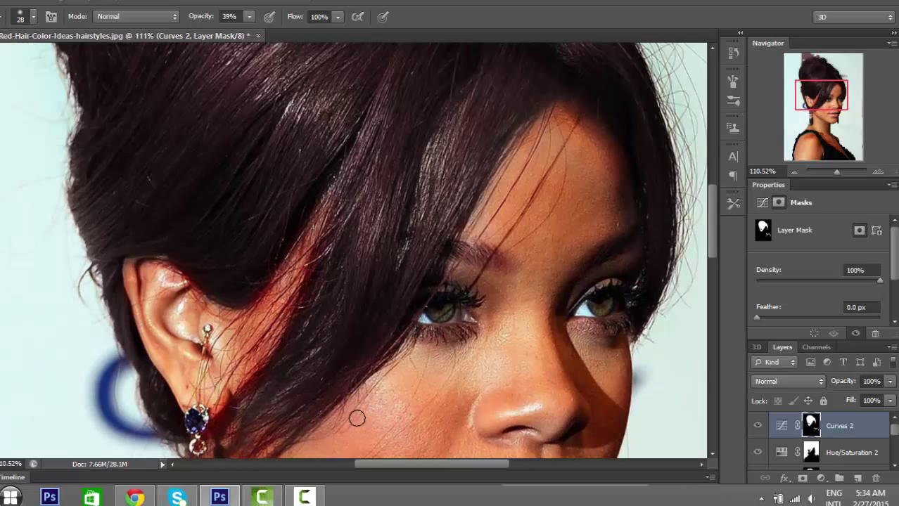
# - Compare the hair color versions by toggling the visibility of the Curves, Hue/Saturation and Selective Color layers
pyautogui.hotkey('ctrl', '0')
pyautogui.click(758, 425)
pyautogui.scroll(-2, 766, 458)
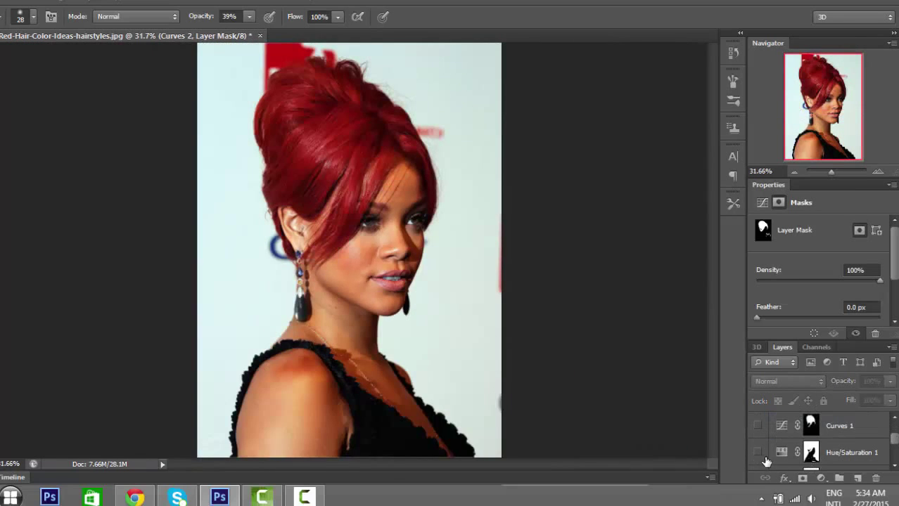
pyautogui.scroll(-2, 865, 436)
pyautogui.click(757, 433)
pyautogui.click(757, 434)
pyautogui.click(757, 434)
pyautogui.scroll(2, 755, 434)
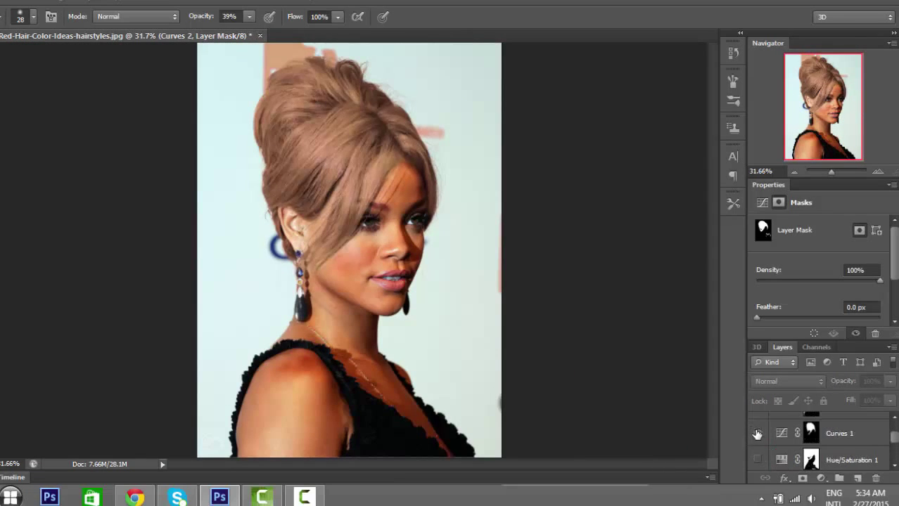
pyautogui.click(758, 434)
pyautogui.scroll(2, 758, 437)
pyautogui.click(757, 436)
pyautogui.scroll(-3, 759, 443)
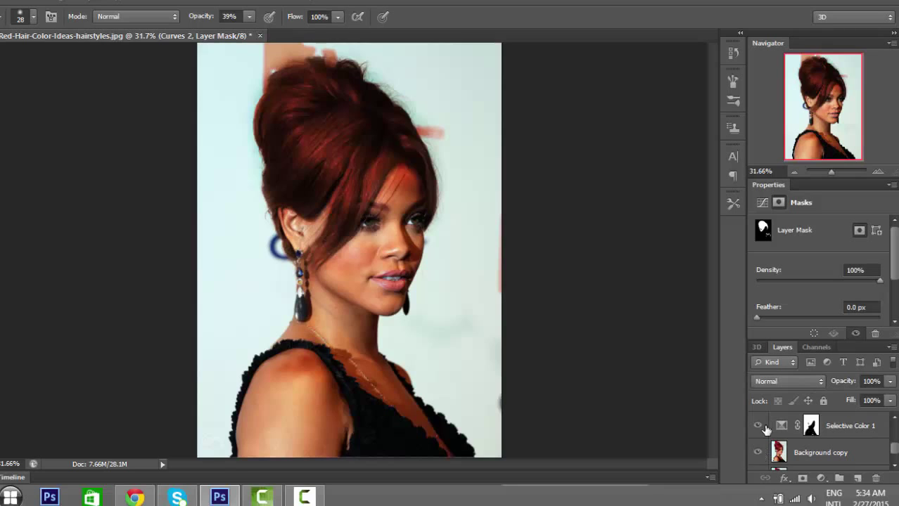
pyautogui.scroll(3, 766, 429)
# - Show the Curves 2 and Hue/Saturation 2 layers again and hide the Curves 1 layer
pyautogui.click(763, 430)
pyautogui.click(763, 428)
pyautogui.click(809, 428)
pyautogui.click(810, 452)
pyautogui.scroll(1, 816, 443)
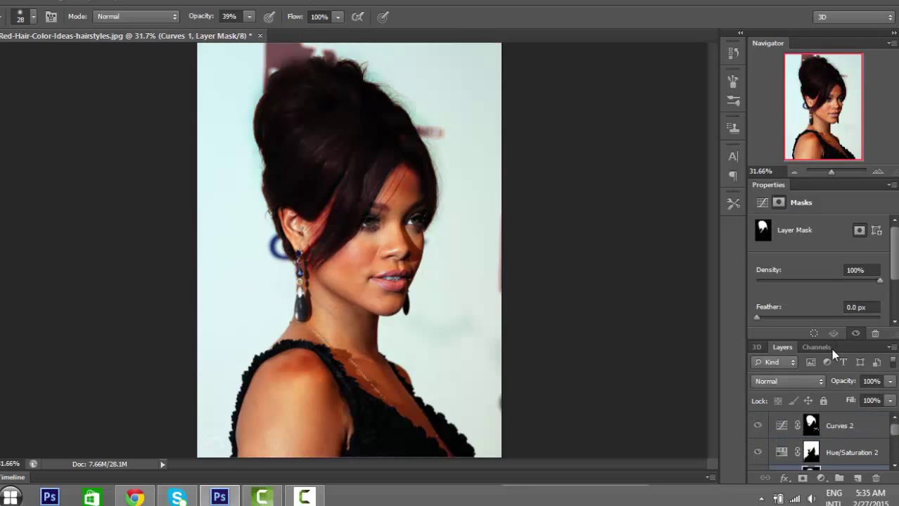
pyautogui.scroll(-1, 816, 437)
pyautogui.click(757, 452)
pyautogui.scroll(1, 816, 436)
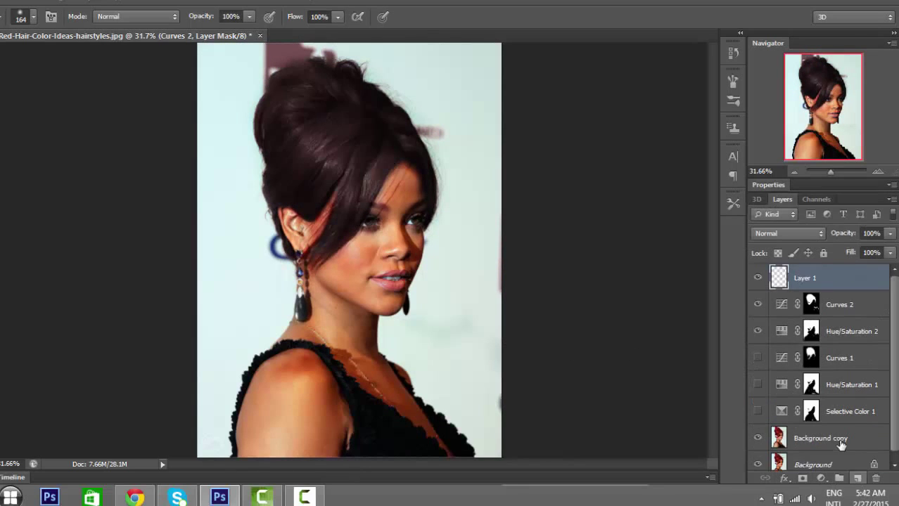
# - Switch Layer 1 to Overlay blending and paint an orange tone over the dark hair
pyautogui.press('i')
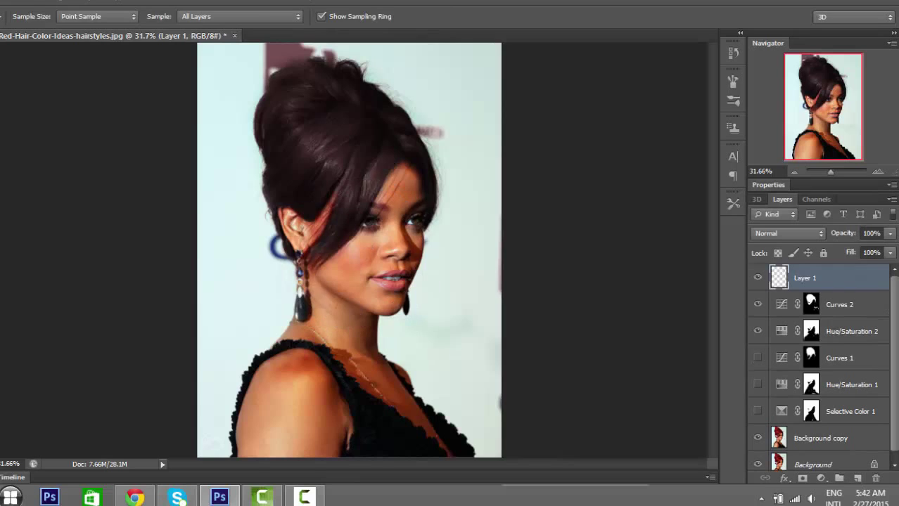
pyautogui.press('b')
pyautogui.click(788, 233)
pyautogui.click(775, 149)
pyautogui.moveTo(345, 169)
pyautogui.mouseDown()
pyautogui.moveTo(325, 117)
pyautogui.moveTo(284, 147)
pyautogui.mouseUp()
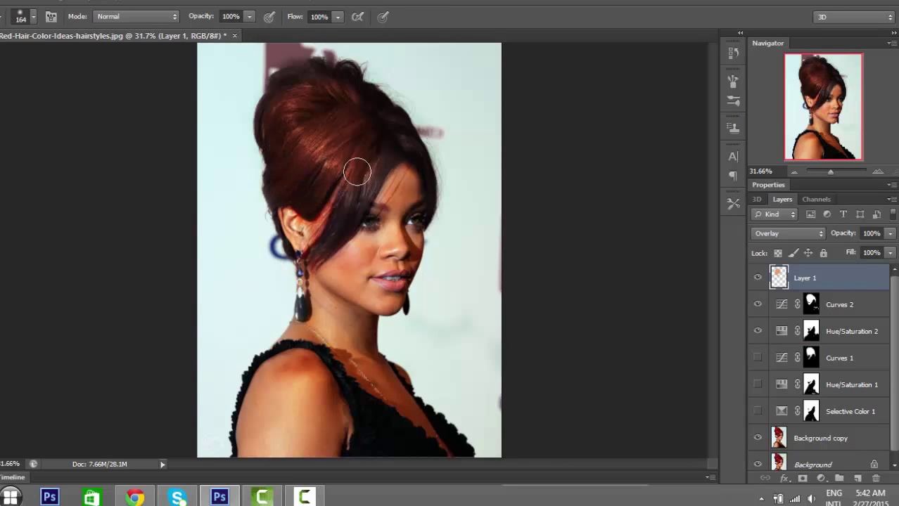
pyautogui.moveTo(356, 173); pyautogui.dragTo(396, 133)
pyautogui.moveTo(287, 206)
pyautogui.mouseDown()
pyautogui.moveTo(295, 271)
pyautogui.moveTo(347, 209)
pyautogui.mouseUp()
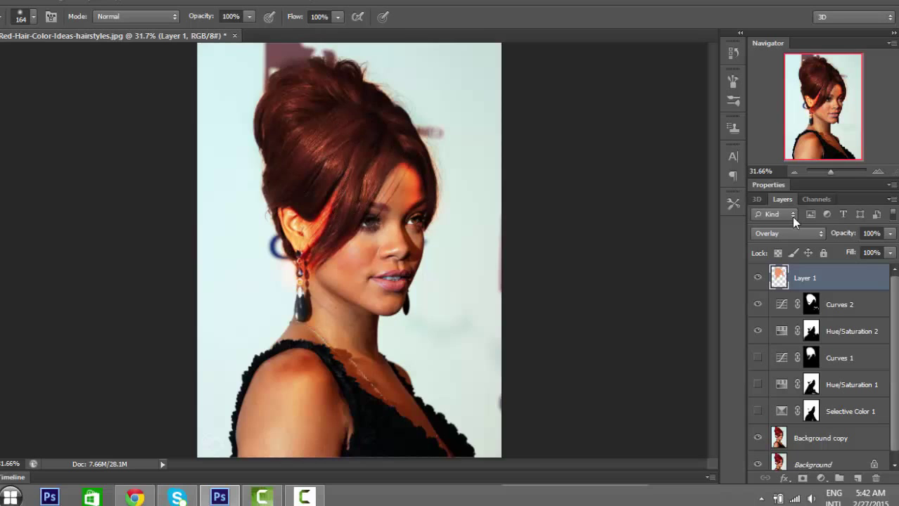
# - Add a layer mask to Layer 1 and try a mask stroke across the fringe by the forehead
pyautogui.moveTo(831, 172); pyautogui.dragTo(835, 172)
pyautogui.moveTo(821, 94); pyautogui.dragTo(819, 78)
pyautogui.click(803, 479)
pyautogui.moveTo(482, 249); pyautogui.dragTo(453, 267)
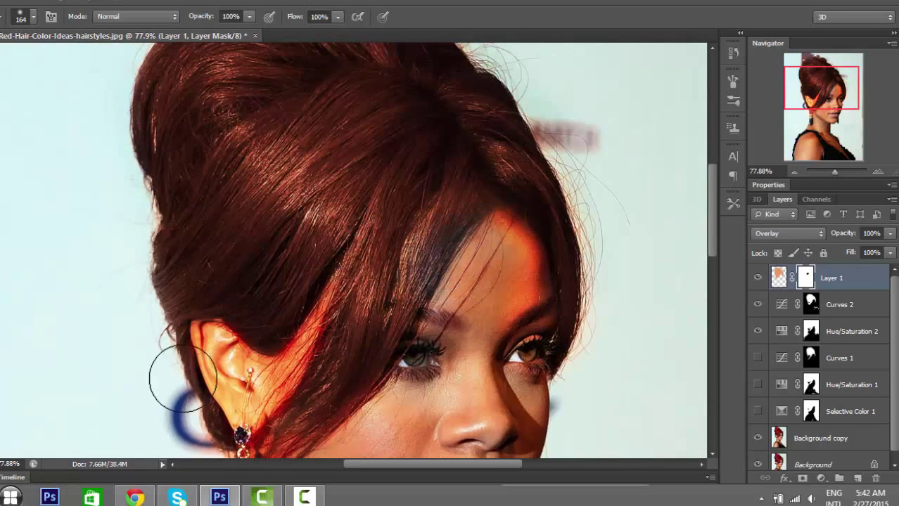
pyautogui.scroll(5, 296, 168)
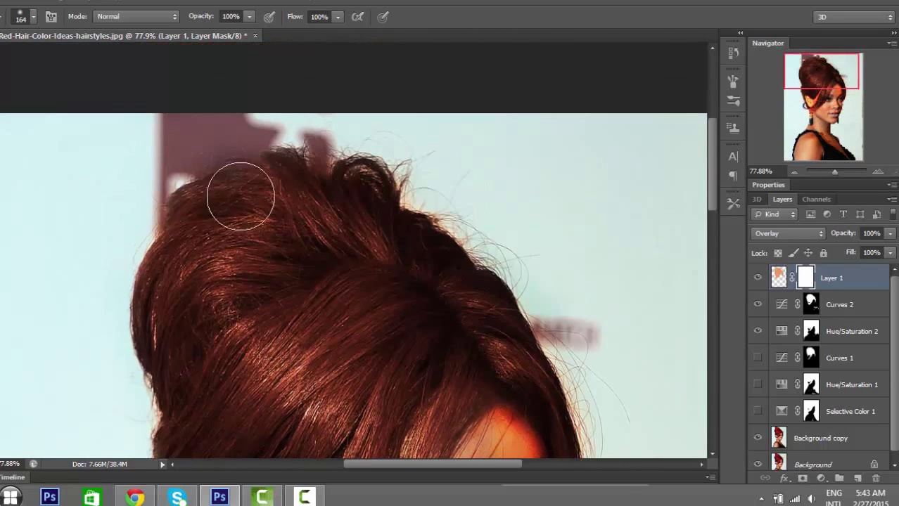
pyautogui.hotkey('ctrl', '2')
pyautogui.scroll(-5, 398, 363)
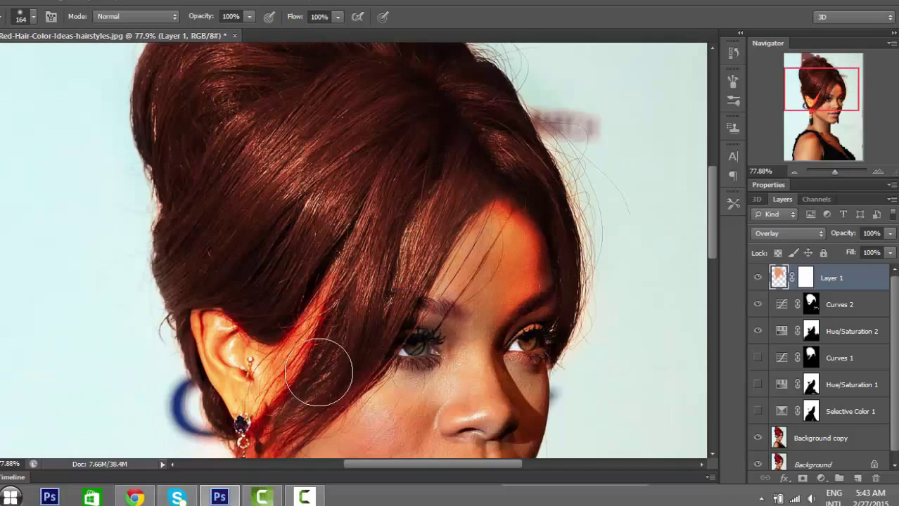
# - Set the brush to 66 px and mask Layer 1's orange tint off the forehead, ear and temple
pyautogui.click(806, 279)
pyautogui.rightClick(482, 328)
pyautogui.click(561, 334)
pyautogui.click(520, 291)
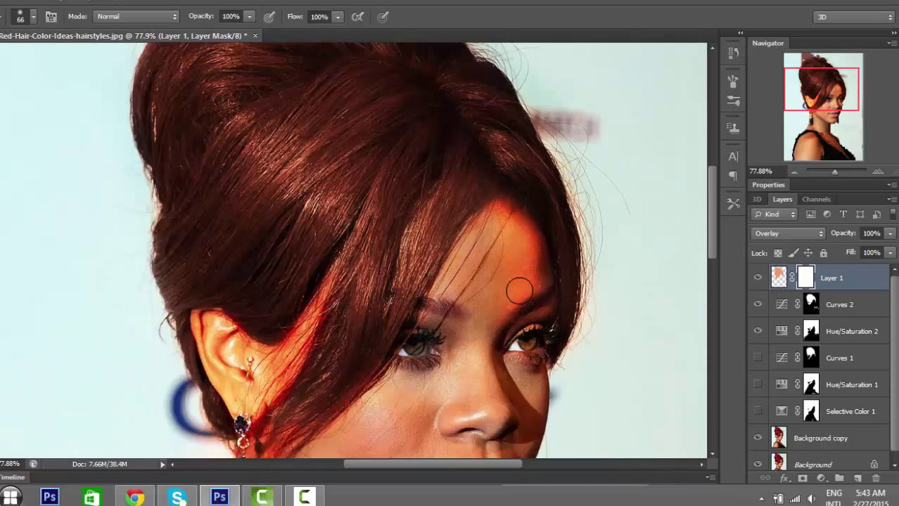
pyautogui.moveTo(518, 315); pyautogui.dragTo(521, 225)
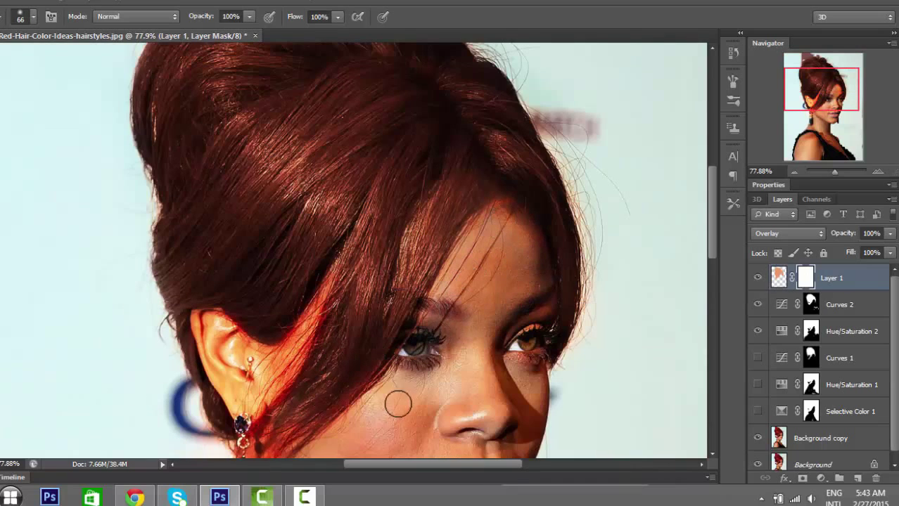
pyautogui.moveTo(244, 376)
pyautogui.mouseDown()
pyautogui.moveTo(215, 331)
pyautogui.moveTo(257, 386)
pyautogui.mouseUp()
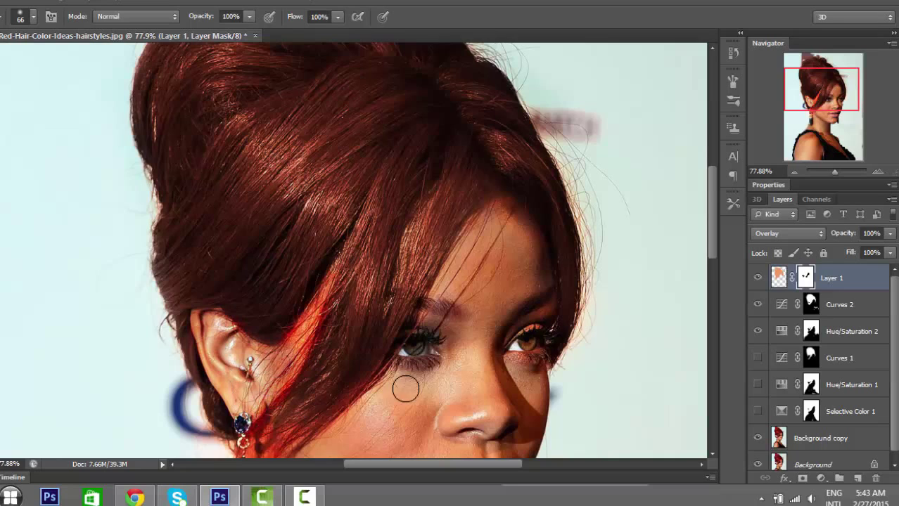
pyautogui.scroll(-3, 406, 388)
pyautogui.moveTo(302, 243); pyautogui.dragTo(294, 255)
# - Set the brush opacity to 47% and soften Layer 1's mask along the fringe, eye and outer hair edges
pyautogui.click(249, 17)
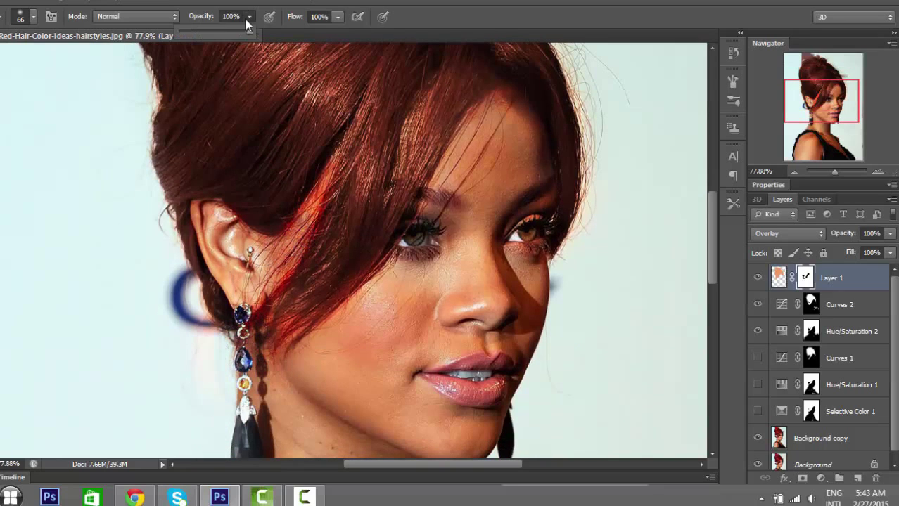
pyautogui.moveTo(248, 29); pyautogui.dragTo(213, 30)
pyautogui.click(277, 258)
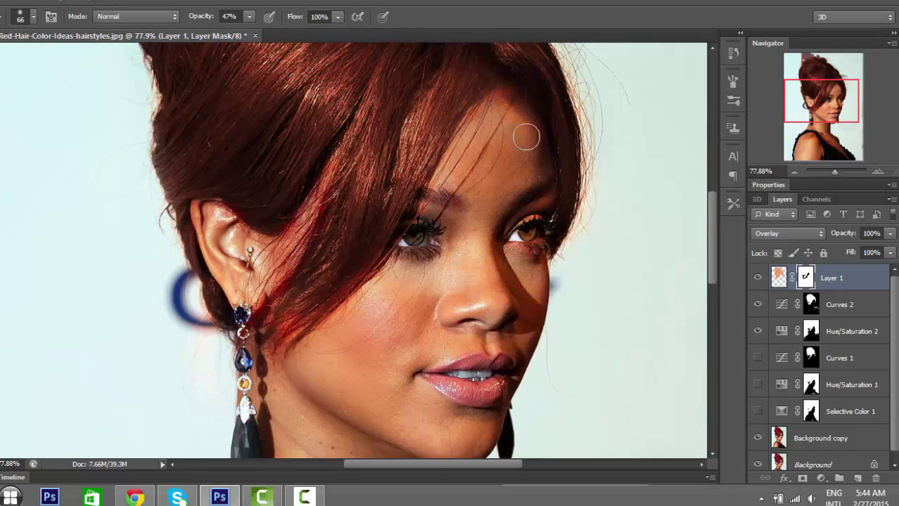
pyautogui.scroll(4, 565, 233)
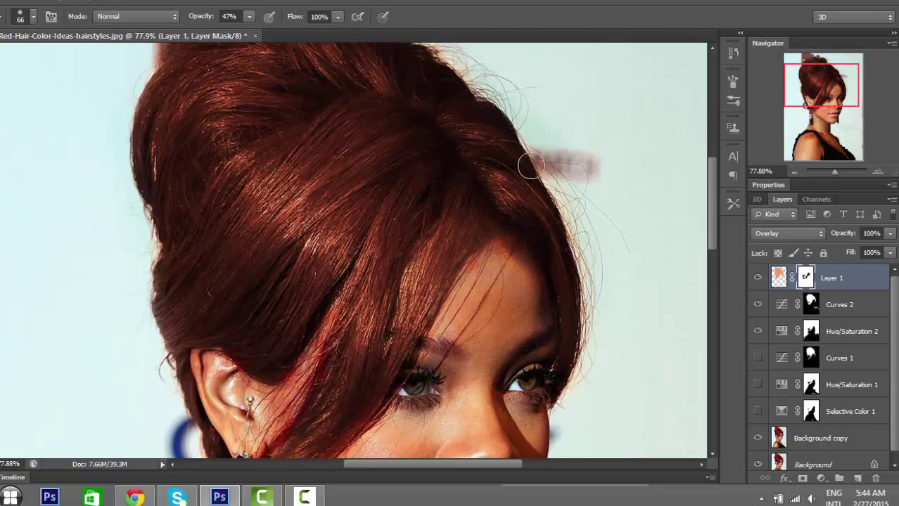
pyautogui.scroll(3, 473, 139)
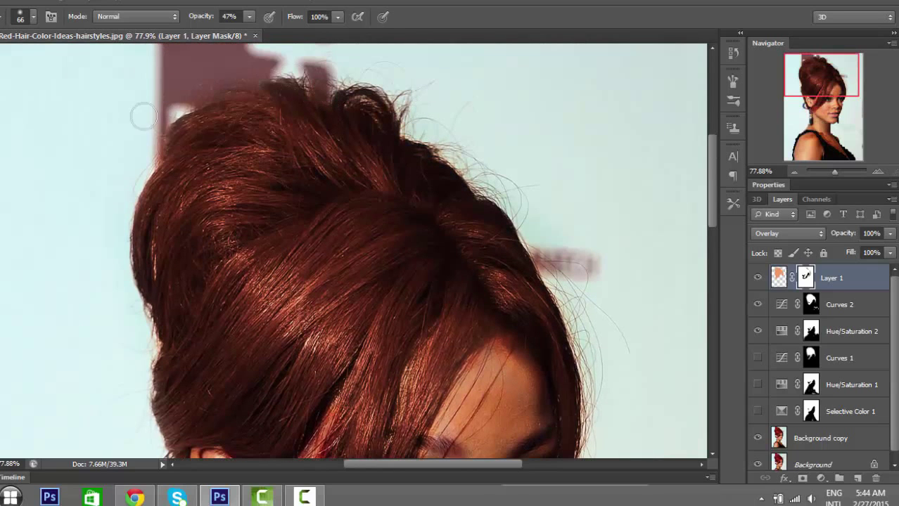
pyautogui.scroll(-12, 120, 259)
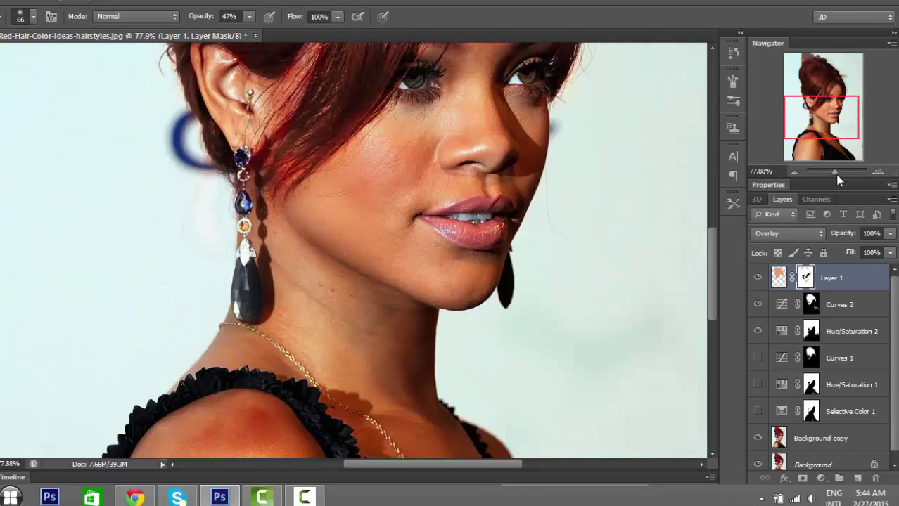
# - Compare the hair with and without the orange tint by toggling Layer 1's visibility
pyautogui.moveTo(836, 174); pyautogui.dragTo(832, 174)
pyautogui.click(758, 279)
pyautogui.click(758, 279)
pyautogui.click(758, 278)
pyautogui.click(757, 279)
pyautogui.click(758, 279)
pyautogui.click(757, 278)
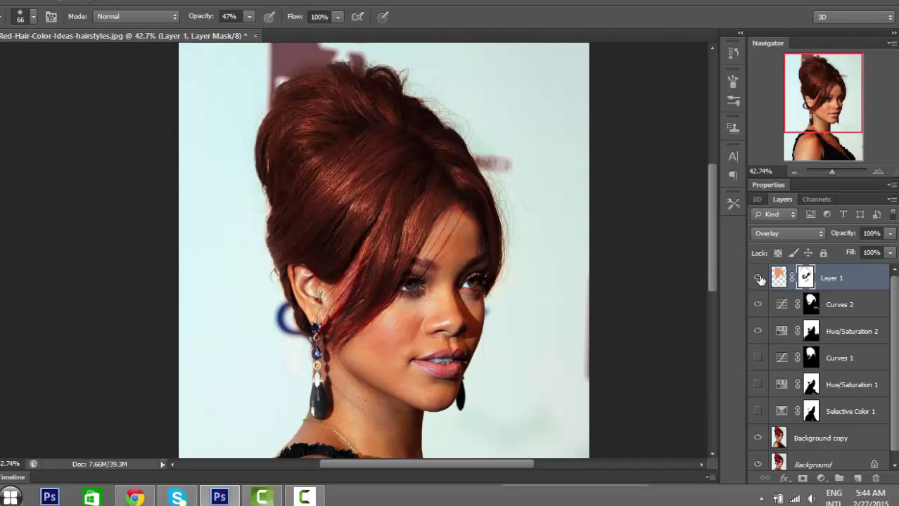
pyautogui.click(758, 279)
pyautogui.click(758, 279)
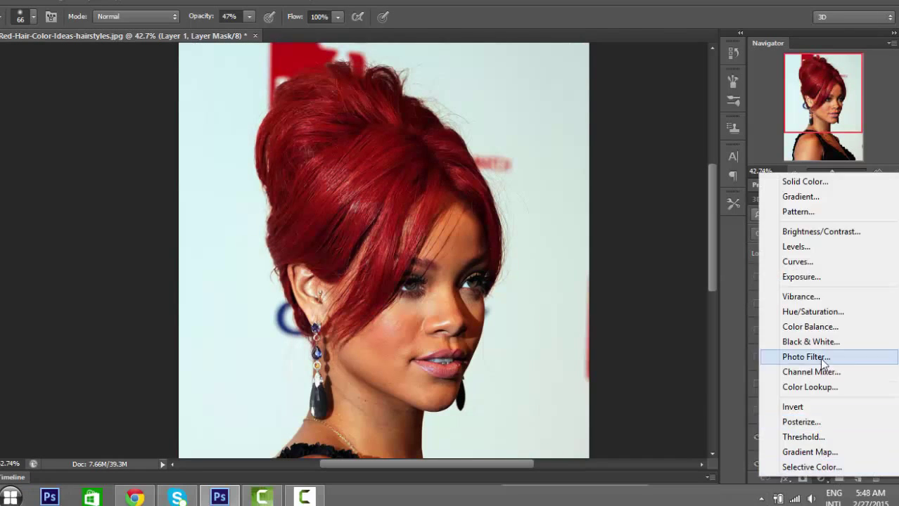
# - Add a Selective Color adjustment layer with Cyan +53, Magenta -56, Yellow +63 and Black -57
pyautogui.click(813, 484)
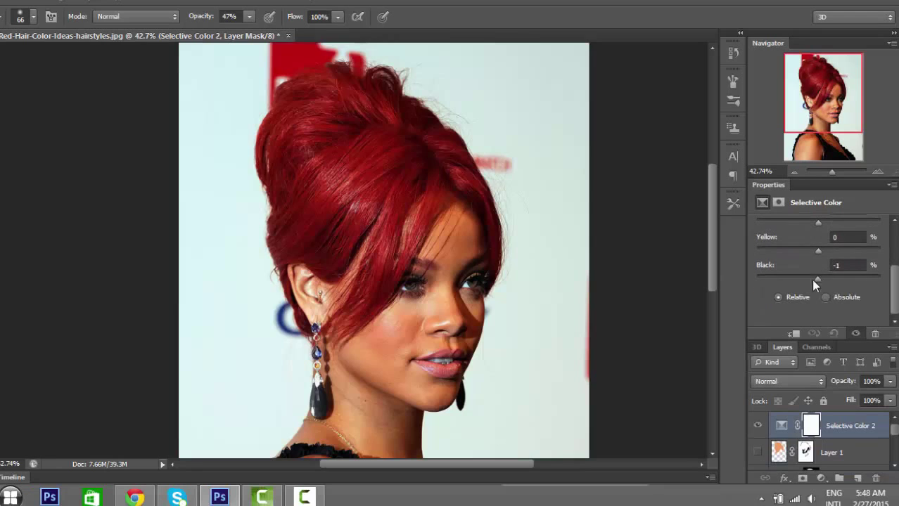
pyautogui.moveTo(816, 281); pyautogui.dragTo(784, 281)
pyautogui.moveTo(858, 243); pyautogui.dragTo(860, 248)
pyautogui.scroll(2, 808, 259)
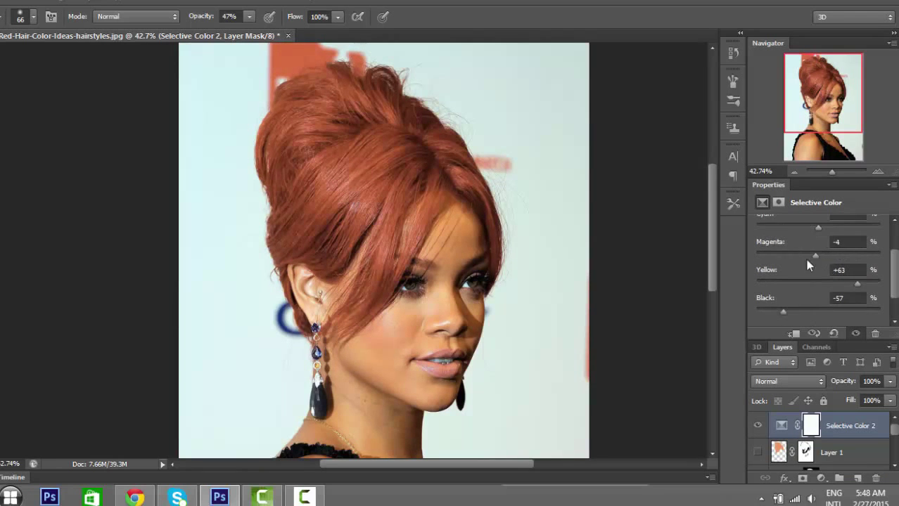
pyautogui.scroll(2, 436, 267)
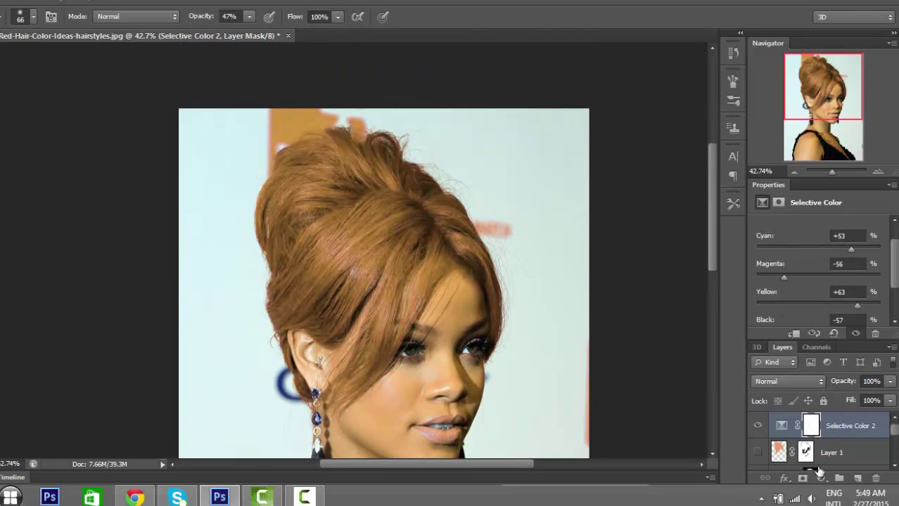
# - Add an empty layer on top, then paint the Selective Color 2 mask over the neck with a 277 px brush
pyautogui.click(857, 479)
pyautogui.click(811, 453)
pyautogui.scroll(-3, 418, 303)
pyautogui.rightClick(419, 303)
pyautogui.moveTo(497, 336); pyautogui.dragTo(521, 336)
pyautogui.moveTo(388, 397); pyautogui.dragTo(375, 387)
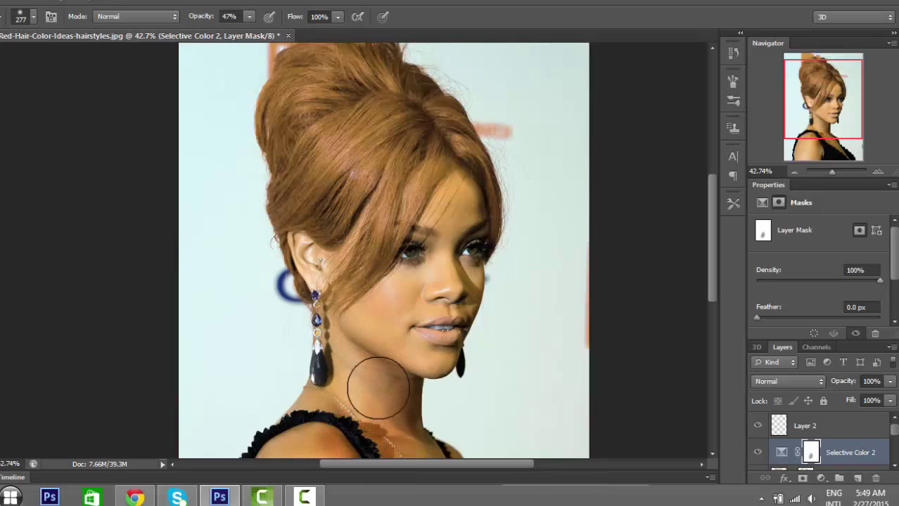
# - Set the brush opacity to 100% and mask Selective Color 2 off the shoulder, dress and neck
pyautogui.click(249, 17)
pyautogui.moveTo(250, 32); pyautogui.dragTo(287, 32)
pyautogui.hscroll(2, 562, 287)
pyautogui.moveTo(712, 262); pyautogui.dragTo(711, 305)
pyautogui.moveTo(246, 404)
pyautogui.mouseDown()
pyautogui.moveTo(267, 346)
pyautogui.moveTo(385, 345)
pyautogui.moveTo(357, 212)
pyautogui.mouseUp()
# - Reduce the brush to 42 px and mask Selective Color 2 off the nose and cheeks
pyautogui.rightClick(358, 212)
pyautogui.moveTo(475, 249); pyautogui.dragTo(444, 250)
pyautogui.moveTo(713, 292); pyautogui.dragTo(713, 253)
pyautogui.moveTo(832, 172); pyautogui.dragTo(835, 172)
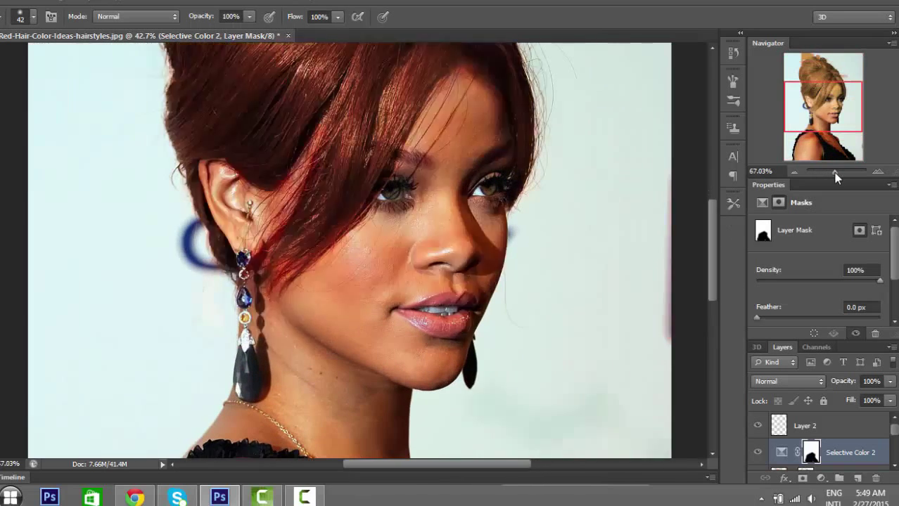
pyautogui.moveTo(448, 224)
pyautogui.mouseDown()
pyautogui.moveTo(270, 302)
pyautogui.moveTo(418, 206)
pyautogui.mouseUp()
# - Enlarge the brush to 101 px and mask Selective Color 2 off the eye area and forehead
pyautogui.rightClick(449, 242)
pyautogui.moveTo(515, 280); pyautogui.dragTo(529, 279)
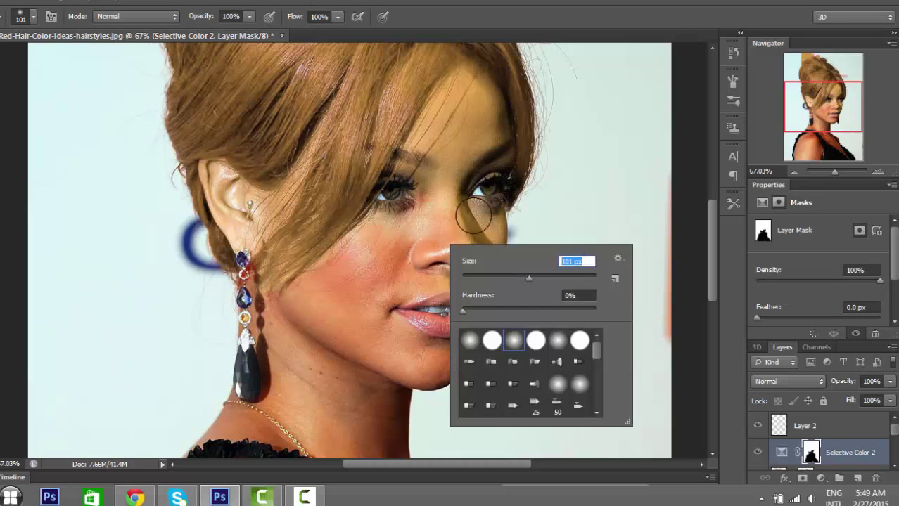
pyautogui.moveTo(473, 216)
pyautogui.mouseDown()
pyautogui.moveTo(484, 211)
pyautogui.moveTo(472, 131)
pyautogui.moveTo(461, 117)
pyautogui.mouseUp()
# - Set the brush to 36% opacity and 73 px and paint the Selective Color 2 mask over the ear
pyautogui.click(249, 17)
pyautogui.moveTo(251, 32); pyautogui.dragTo(194, 35)
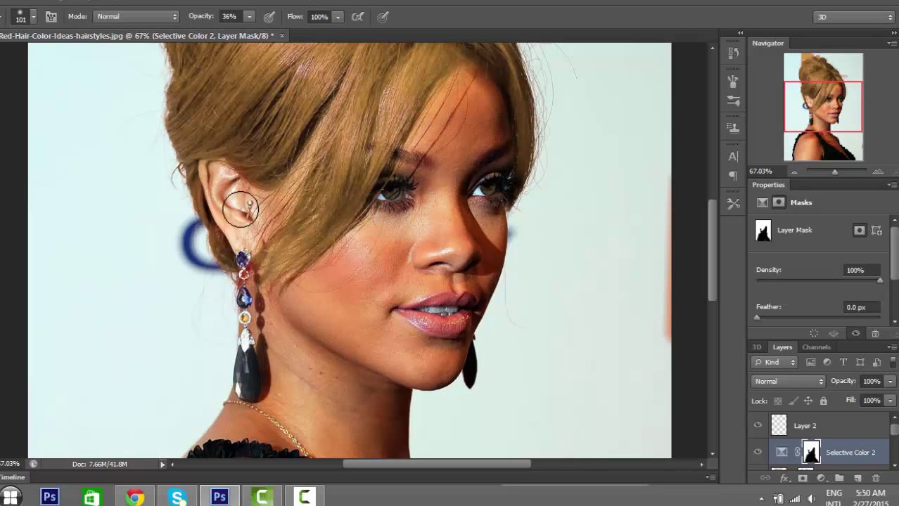
pyautogui.rightClick(241, 209)
pyautogui.moveTo(318, 250); pyautogui.dragTo(309, 250)
pyautogui.moveTo(214, 176); pyautogui.dragTo(239, 213)
# - Refine the Selective Color 2 mask around the ear and temple with brush opacities of 65% and 34%
pyautogui.click(249, 17)
pyautogui.click(268, 37)
pyautogui.scroll(1, 228, 181)
pyautogui.moveTo(253, 264); pyautogui.dragTo(225, 231)
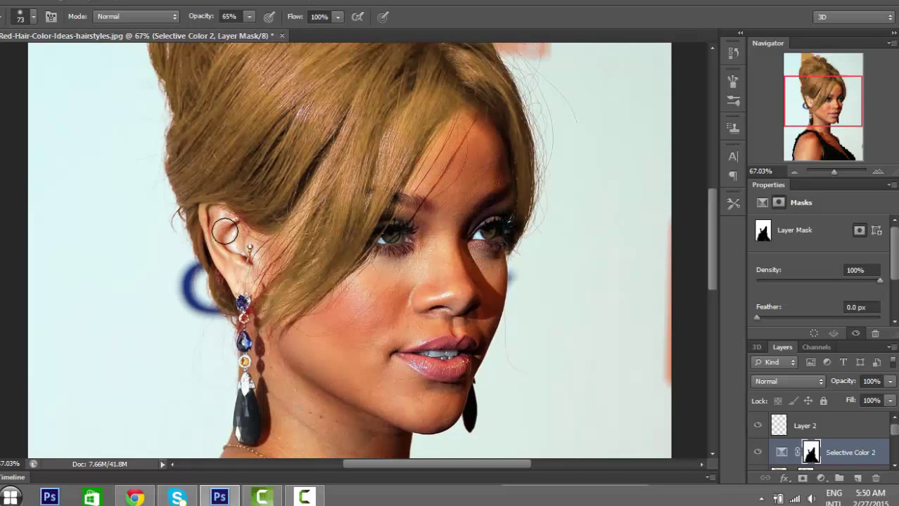
pyautogui.click(249, 17)
pyautogui.click(267, 35)
pyautogui.click(261, 244)
pyautogui.scroll(3, 261, 245)
# - Select Layer 2, choose a pale yellow foreground color and set the layer's blend mode to Screen
pyautogui.click(806, 426)
pyautogui.click(1, 373)
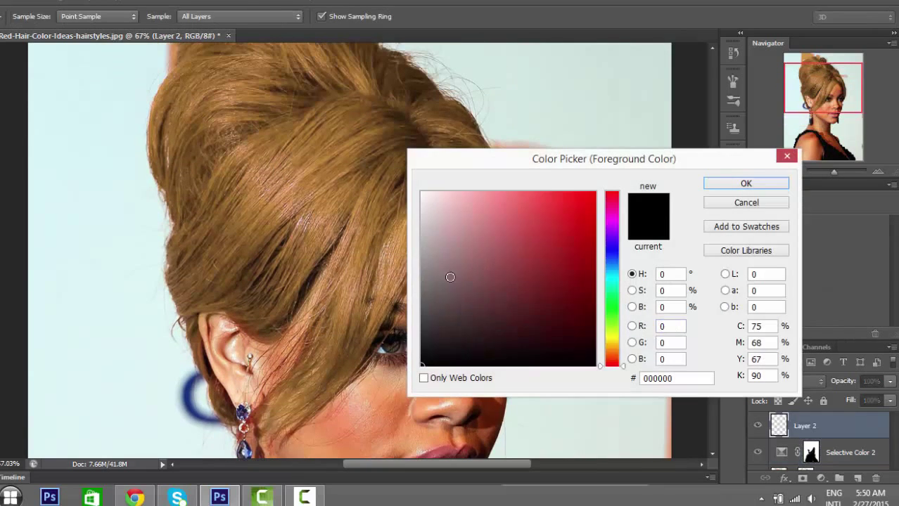
pyautogui.moveTo(619, 349); pyautogui.dragTo(619, 344)
pyautogui.click(500, 205)
pyautogui.click(746, 184)
pyautogui.click(787, 382)
pyautogui.click(773, 137)
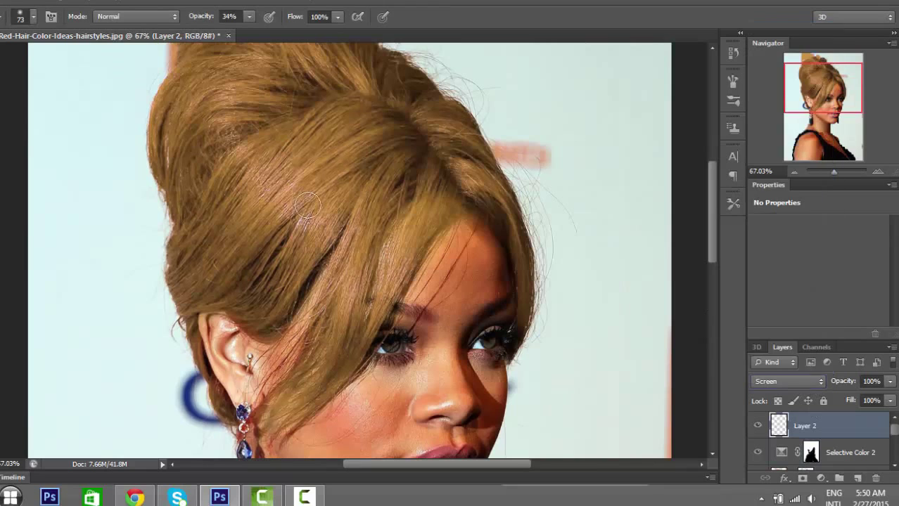
# - Paint the pale yellow over all of the hair on Layer 2, from the crown to the fringe
pyautogui.moveTo(317, 194)
pyautogui.mouseDown()
pyautogui.moveTo(186, 146)
pyautogui.moveTo(303, 282)
pyautogui.moveTo(295, 85)
pyautogui.moveTo(197, 107)
pyautogui.moveTo(179, 199)
pyautogui.moveTo(181, 273)
pyautogui.moveTo(218, 282)
pyautogui.moveTo(297, 268)
pyautogui.moveTo(332, 280)
pyautogui.moveTo(280, 381)
pyautogui.moveTo(345, 360)
pyautogui.moveTo(437, 207)
pyautogui.moveTo(396, 92)
pyautogui.moveTo(510, 203)
pyautogui.moveTo(557, 197)
pyautogui.moveTo(530, 279)
pyautogui.moveTo(443, 110)
pyautogui.moveTo(361, 60)
pyautogui.mouseUp()
pyautogui.scroll(5, 361, 64)
pyautogui.moveTo(367, 175)
pyautogui.mouseDown()
pyautogui.moveTo(240, 145)
pyautogui.moveTo(175, 312)
pyautogui.mouseUp()
pyautogui.scroll(-5, 175, 311)
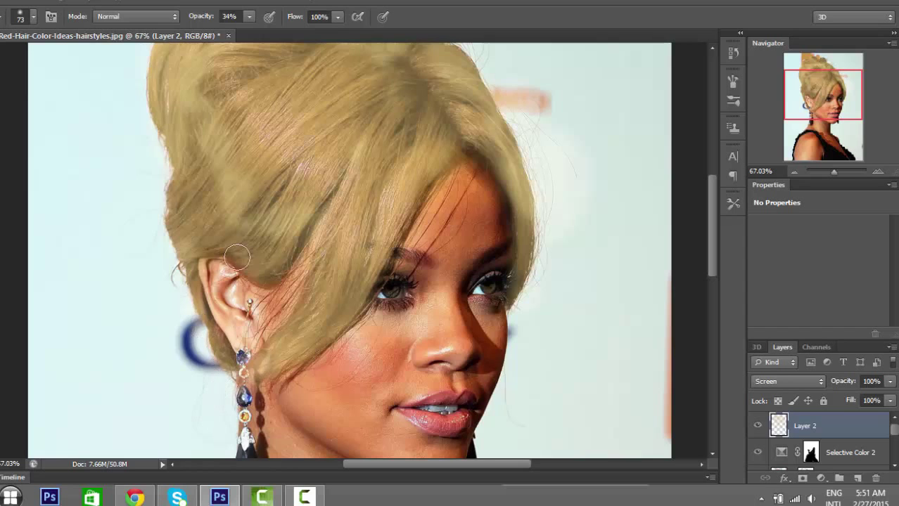
pyautogui.scroll(1, 285, 172)
pyautogui.moveTo(241, 134)
pyautogui.mouseDown()
pyautogui.moveTo(307, 209)
pyautogui.moveTo(467, 169)
pyautogui.moveTo(425, 112)
pyautogui.mouseUp()
# - Lower Layer 2's opacity to 46% and compare the hair with the layer hidden and shown
pyautogui.moveTo(834, 172); pyautogui.dragTo(832, 172)
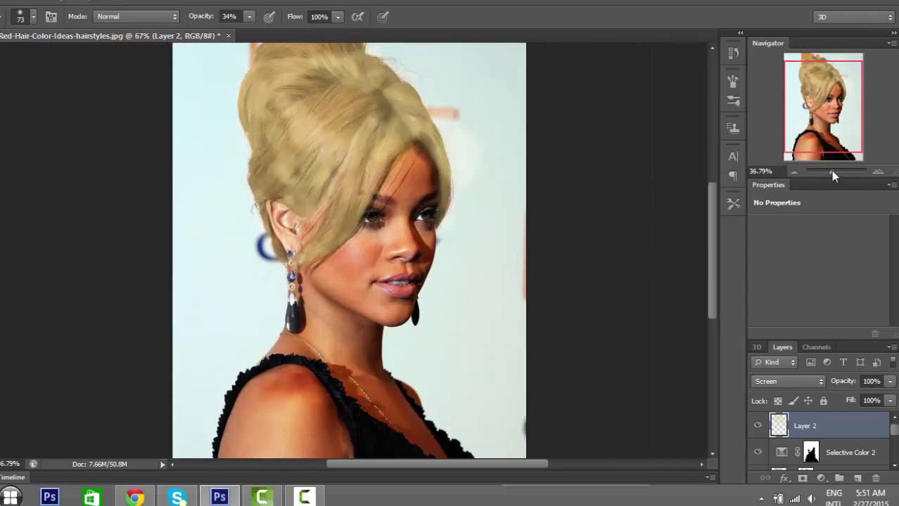
pyautogui.doubleClick(771, 185)
pyautogui.click(889, 235)
pyautogui.moveTo(888, 248); pyautogui.dragTo(853, 249)
pyautogui.moveTo(823, 105); pyautogui.dragTo(823, 97)
pyautogui.click(758, 279)
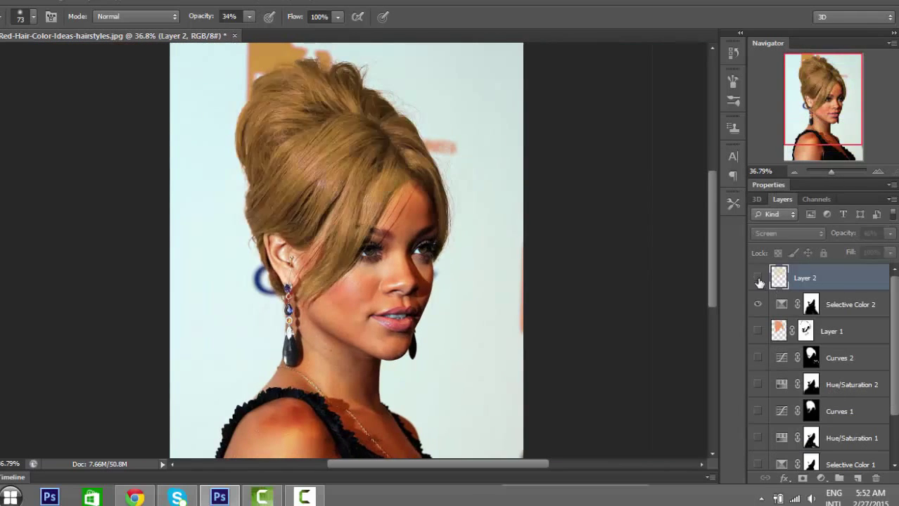
pyautogui.click(757, 279)
# - Set the brush to 158 px and paint more pale yellow over the upper hair on Layer 2
pyautogui.rightClick(317, 191)
pyautogui.moveTo(434, 217); pyautogui.dragTo(447, 217)
pyautogui.moveTo(329, 147); pyautogui.dragTo(279, 129)
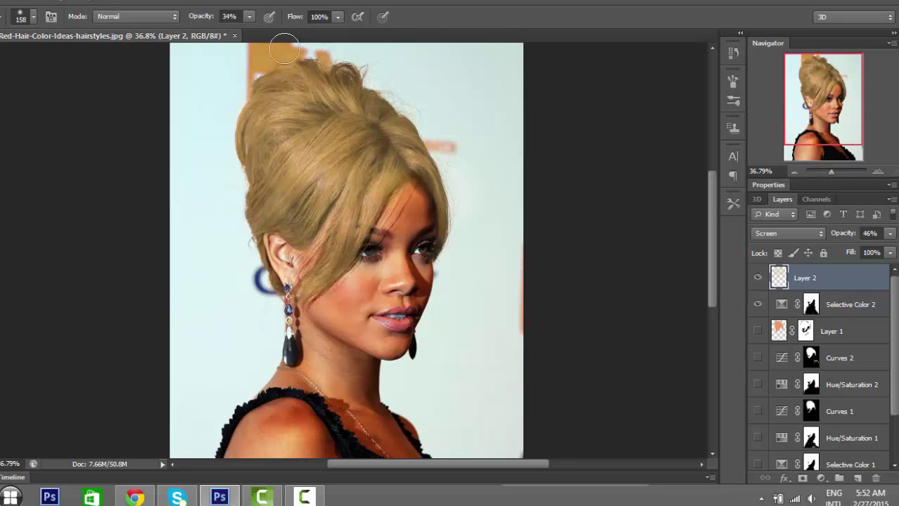
# - Even out the blonde tone on Layer 2 with a 308 px brush at 18% opacity, then toggle the layer to compare
pyautogui.click(249, 16)
pyautogui.moveTo(249, 34); pyautogui.dragTo(238, 35)
pyautogui.rightClick(384, 144)
pyautogui.moveTo(481, 177); pyautogui.dragTo(493, 178)
pyautogui.click(280, 133)
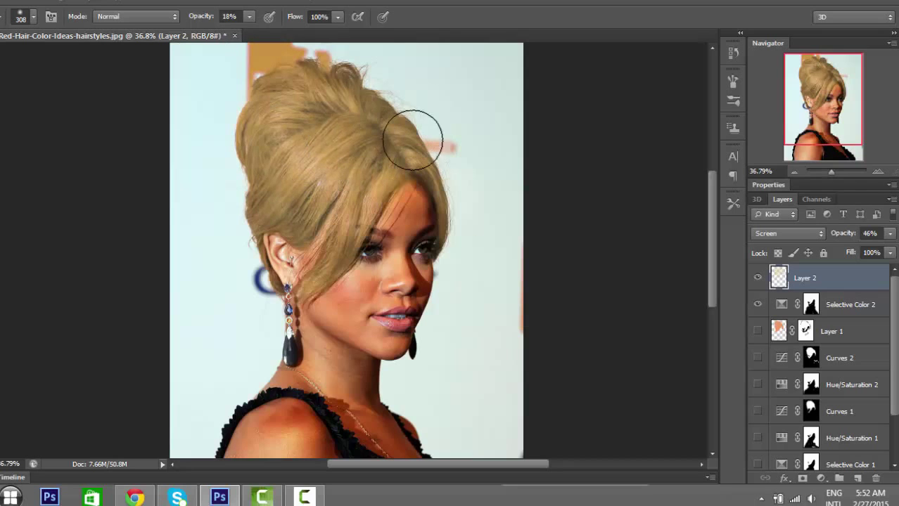
pyautogui.moveTo(256, 153); pyautogui.dragTo(257, 185)
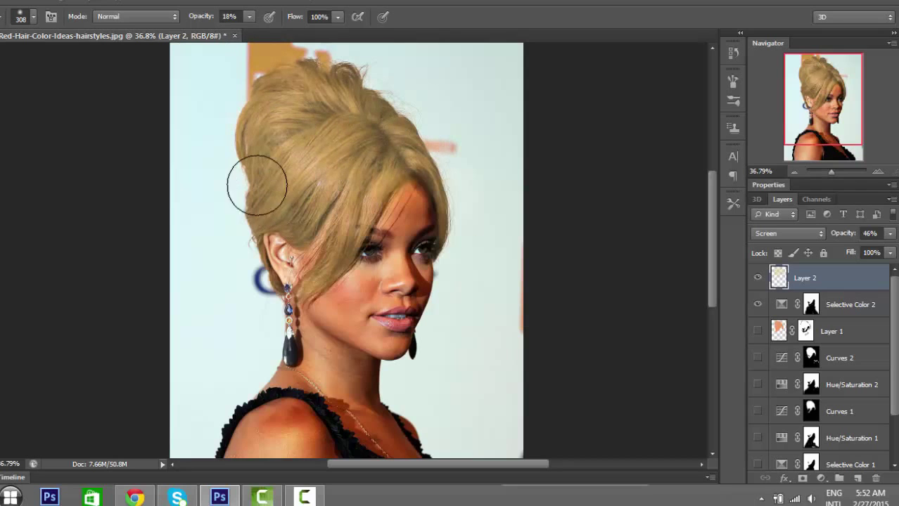
pyautogui.click(758, 278)
pyautogui.click(757, 277)
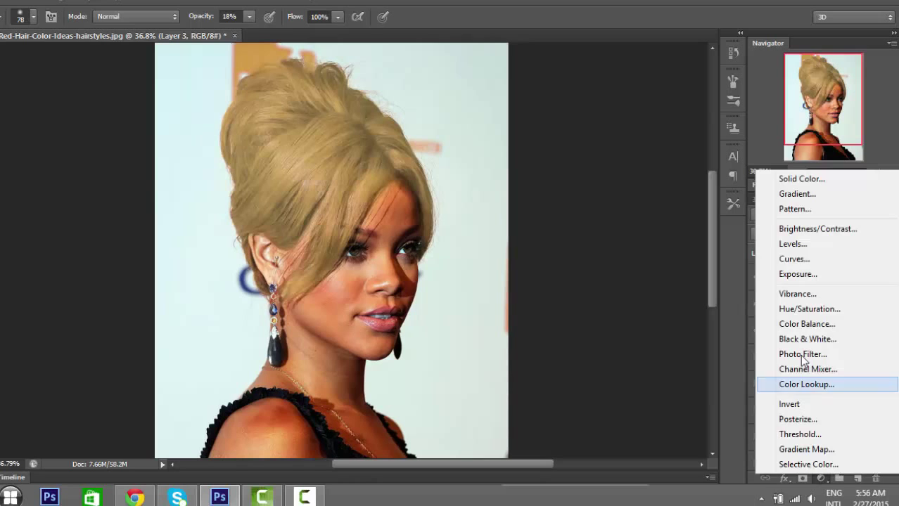
# - Add a Levels adjustment layer and raise the Red channel's black output level to 61
pyautogui.click(793, 239)
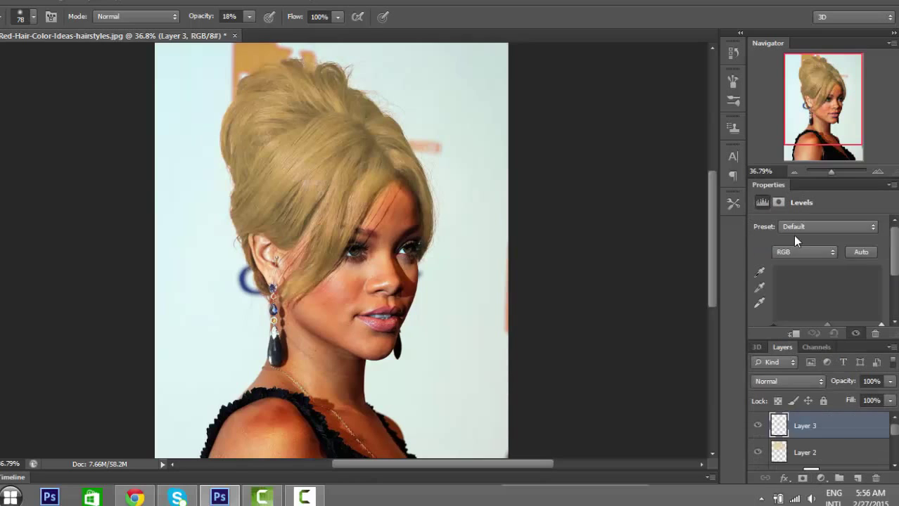
pyautogui.click(804, 252)
pyautogui.click(806, 278)
pyautogui.scroll(-3, 806, 278)
pyautogui.moveTo(774, 289); pyautogui.dragTo(799, 289)
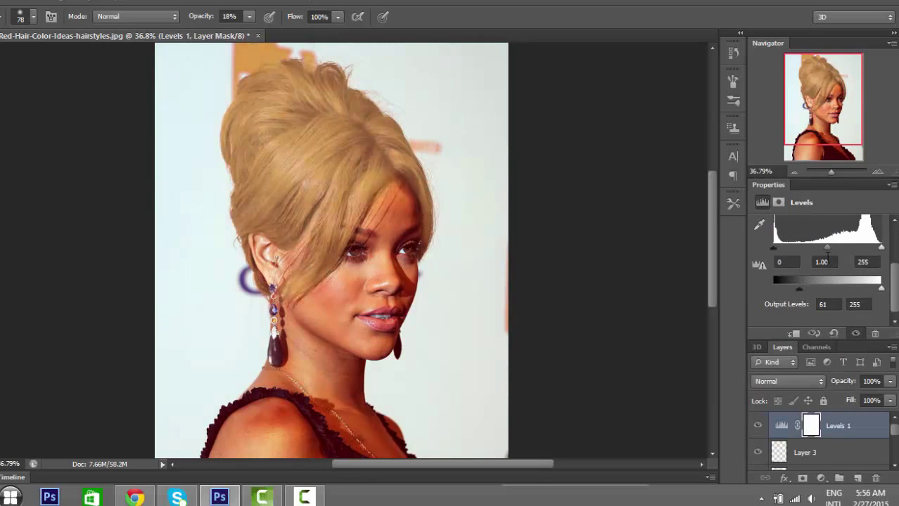
# - Raise the Green channel's black output level slightly in the Levels adjustment
pyautogui.click(804, 240)
pyautogui.click(804, 270)
pyautogui.moveTo(895, 285)
pyautogui.mouseDown()
pyautogui.moveTo(895, 255)
pyautogui.moveTo(895, 285)
pyautogui.mouseUp()
pyautogui.moveTo(773, 288)
pyautogui.mouseDown()
pyautogui.moveTo(798, 288)
pyautogui.moveTo(786, 287)
pyautogui.mouseUp()
pyautogui.moveTo(894, 285); pyautogui.dragTo(894, 275)
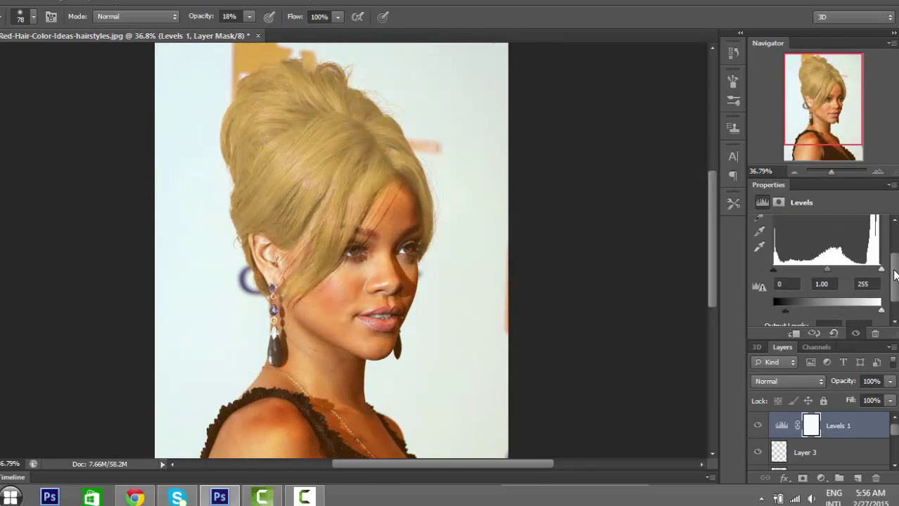
# - Raise the black input level in the Levels adjustment slightly to deepen the shadows and contrast
pyautogui.scroll(2, 895, 275)
pyautogui.scroll(-1, 894, 276)
pyautogui.moveTo(773, 292); pyautogui.dragTo(787, 294)
pyautogui.moveTo(895, 265); pyautogui.dragTo(894, 284)
# - Mask the Levels 1 adjustment off the face, neck, shoulder and dress with a 176 px brush at 100% opacity
pyautogui.moveTo(895, 430); pyautogui.dragTo(895, 439)
pyautogui.click(811, 426)
pyautogui.moveTo(894, 439); pyautogui.dragTo(895, 430)
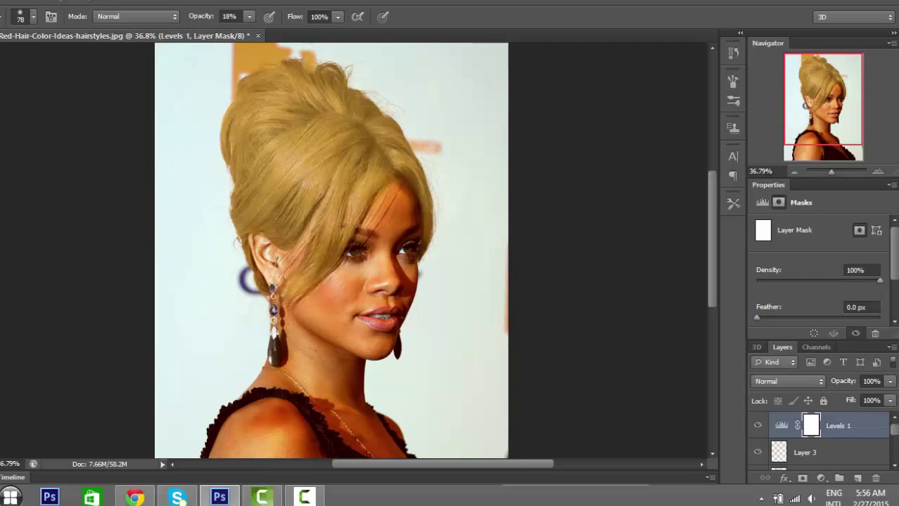
pyautogui.rightClick(328, 358)
pyautogui.moveTo(426, 335); pyautogui.dragTo(439, 336)
pyautogui.moveTo(319, 401); pyautogui.dragTo(303, 414)
pyautogui.moveTo(250, 32); pyautogui.dragTo(308, 33)
pyautogui.moveTo(338, 371); pyautogui.dragTo(317, 421)
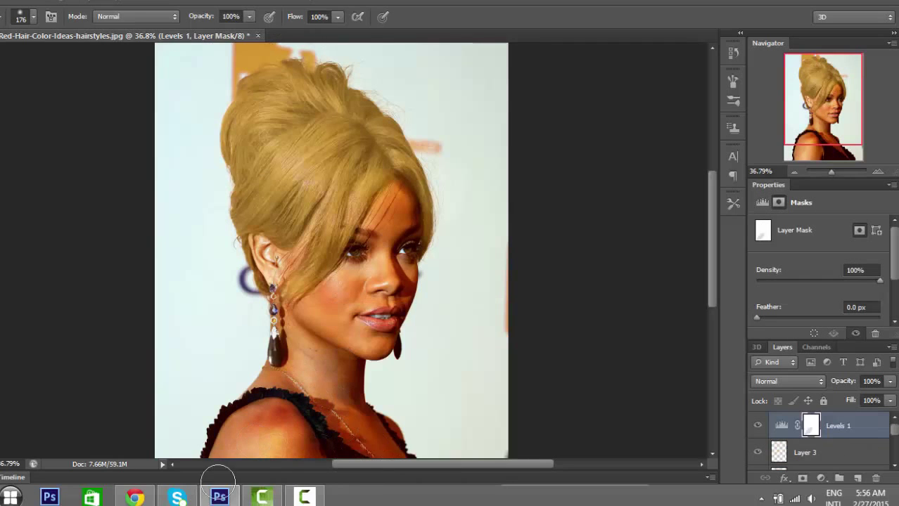
pyautogui.scroll(-2, 378, 426)
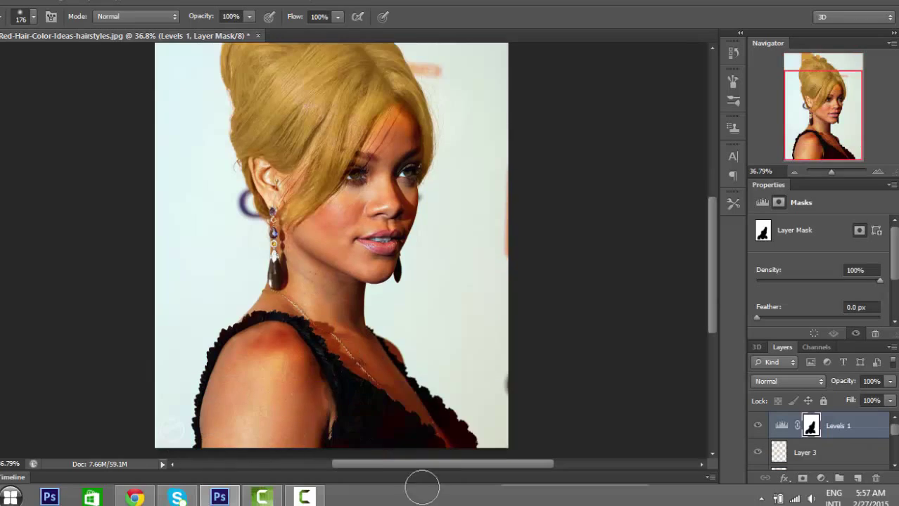
# - Refine the Levels 1 mask around the forehead and eyes with an 87 px brush, keeping the loose hair strands intact
pyautogui.scroll(2, 396, 211)
pyautogui.moveTo(832, 172); pyautogui.dragTo(842, 171)
pyautogui.moveTo(827, 95); pyautogui.dragTo(833, 92)
pyautogui.rightClick(399, 273)
pyautogui.moveTo(485, 308); pyautogui.dragTo(471, 309)
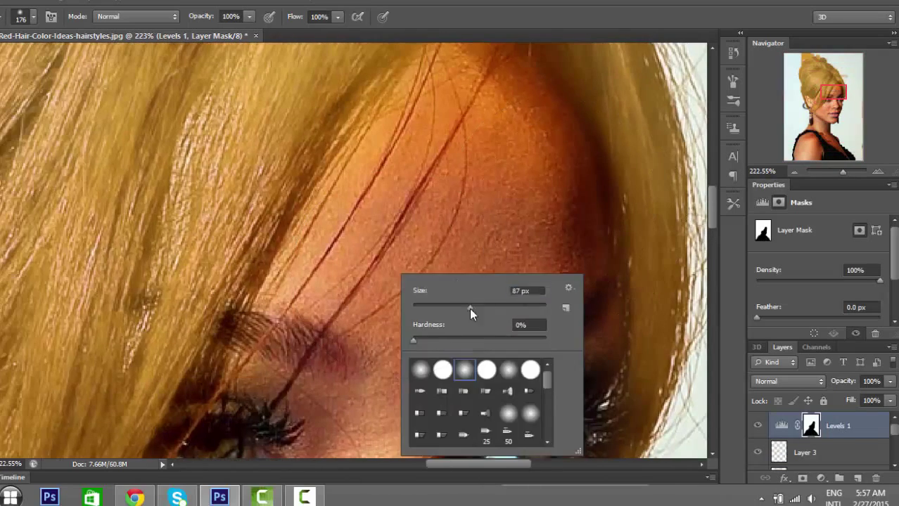
pyautogui.click(504, 165)
pyautogui.scroll(-3, 468, 323)
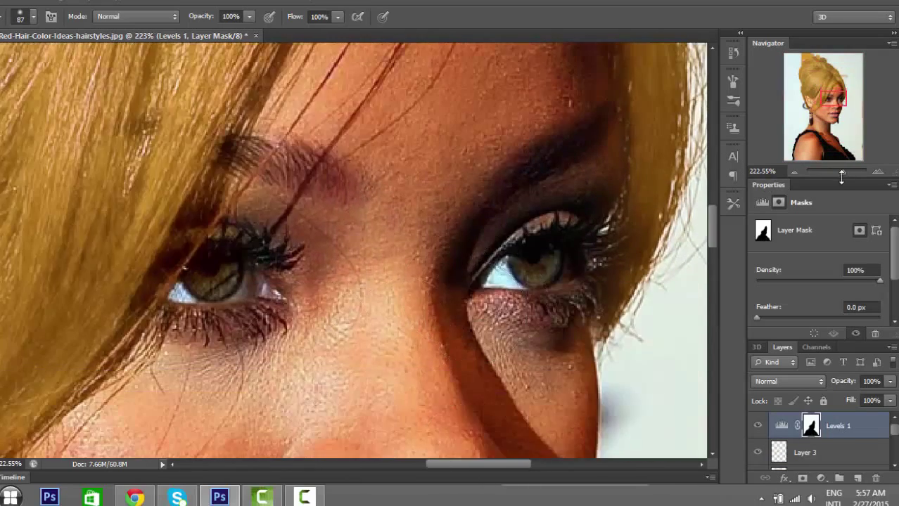
pyautogui.moveTo(843, 171); pyautogui.dragTo(830, 174)
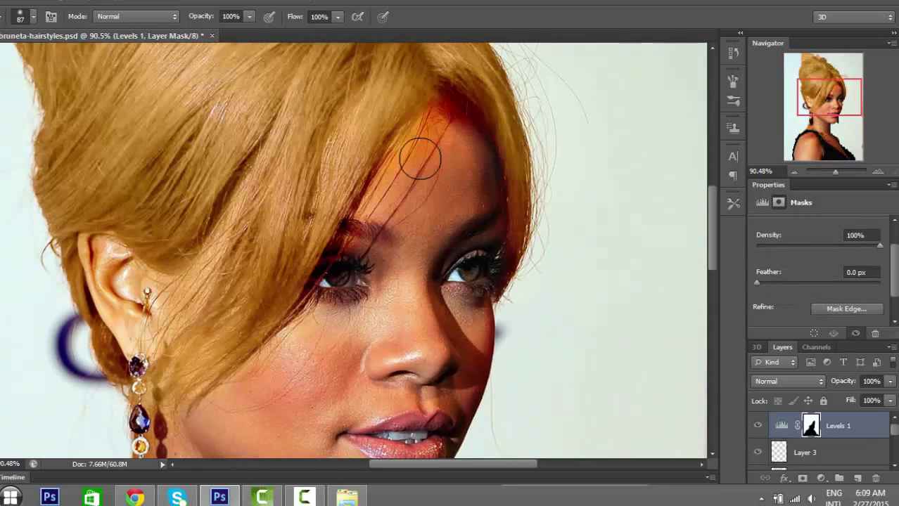
pyautogui.moveTo(420, 161); pyautogui.dragTo(435, 138)
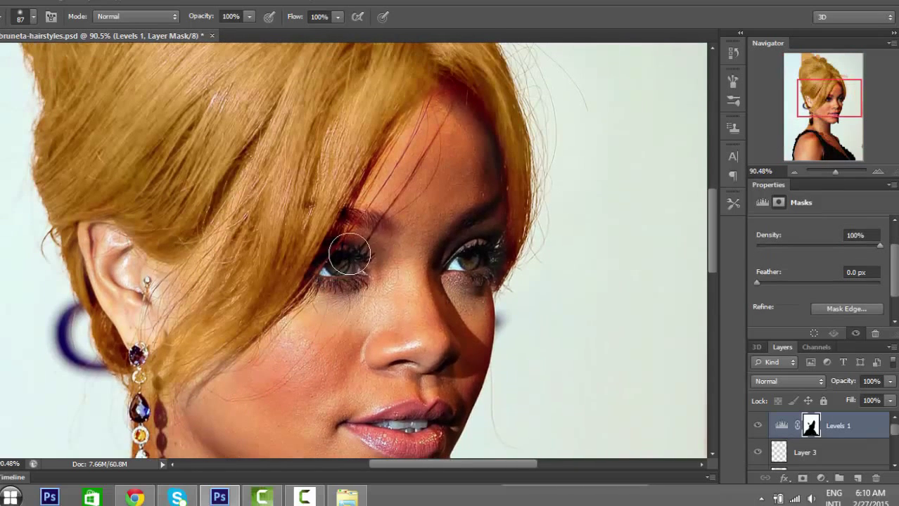
# - Review the whole blonde version, then switch to the Untitled-1 document to compare the four hair colors side by side
pyautogui.moveTo(835, 174); pyautogui.dragTo(832, 176)
pyautogui.moveTo(713, 246)
pyautogui.mouseDown()
pyautogui.moveTo(712, 268)
pyautogui.moveTo(713, 240)
pyautogui.mouseUp()
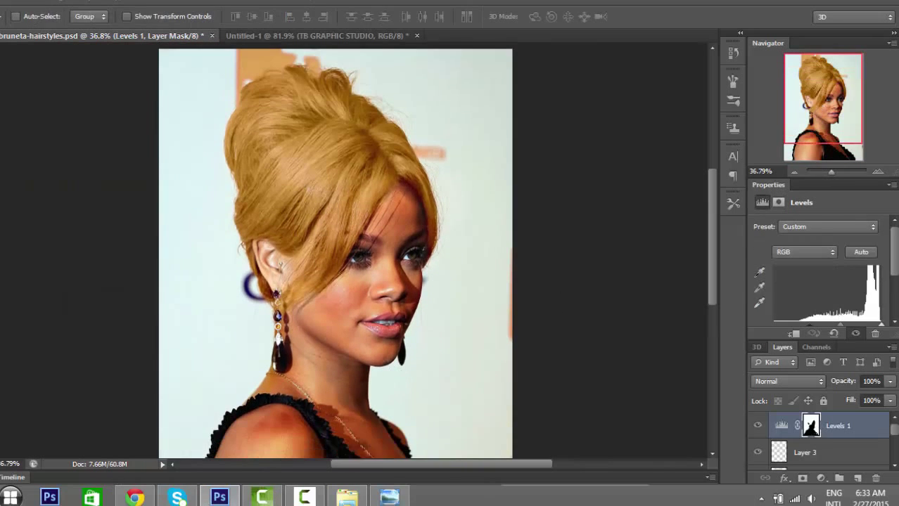
pyautogui.click(310, 35)
pyautogui.click(309, 498)
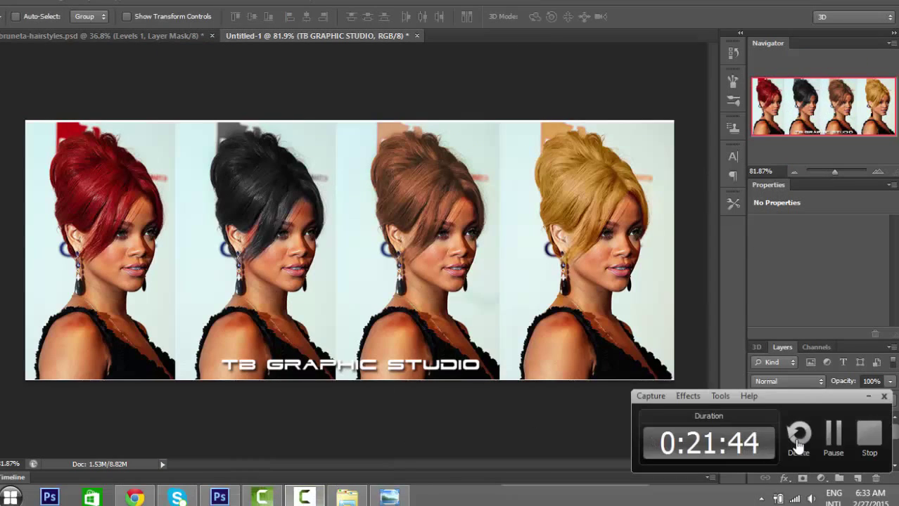